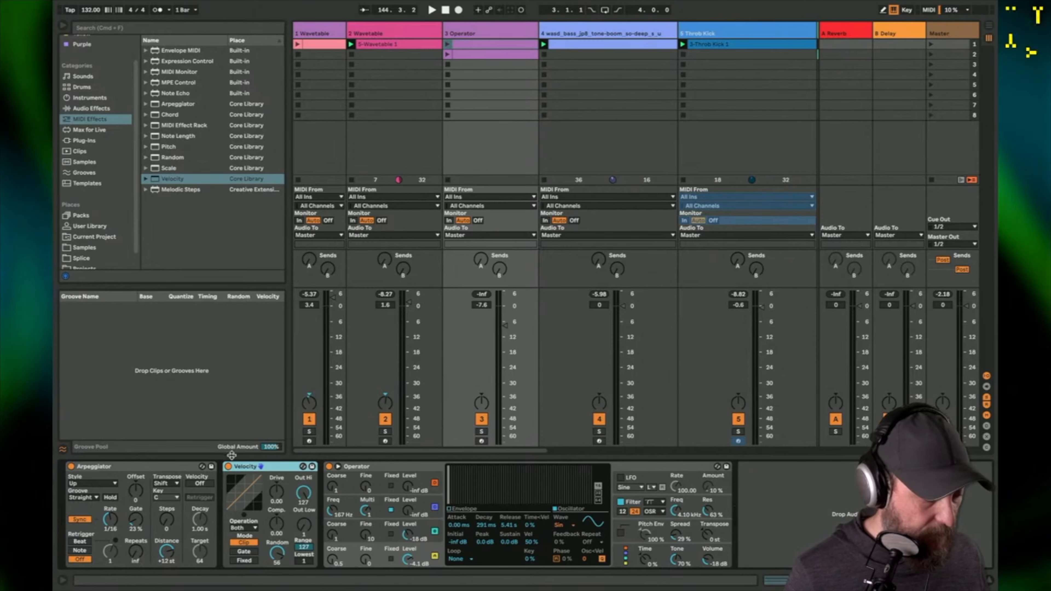
Turn off the Velocity and Arpeggiator devices on the third track and audition its first clip in solo.
click(228, 466)
click(71, 466)
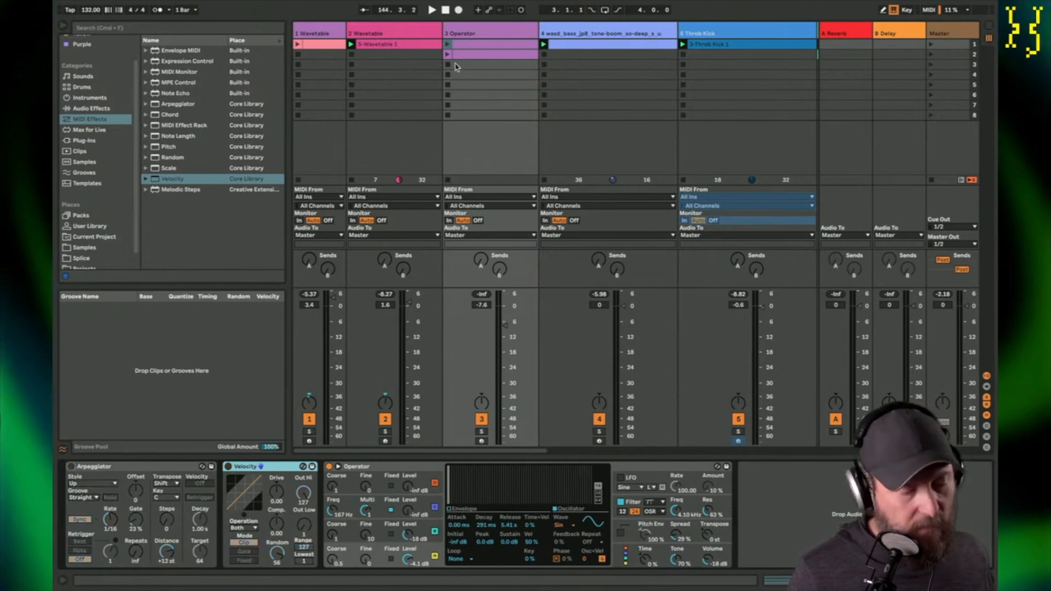
double_click(471, 44)
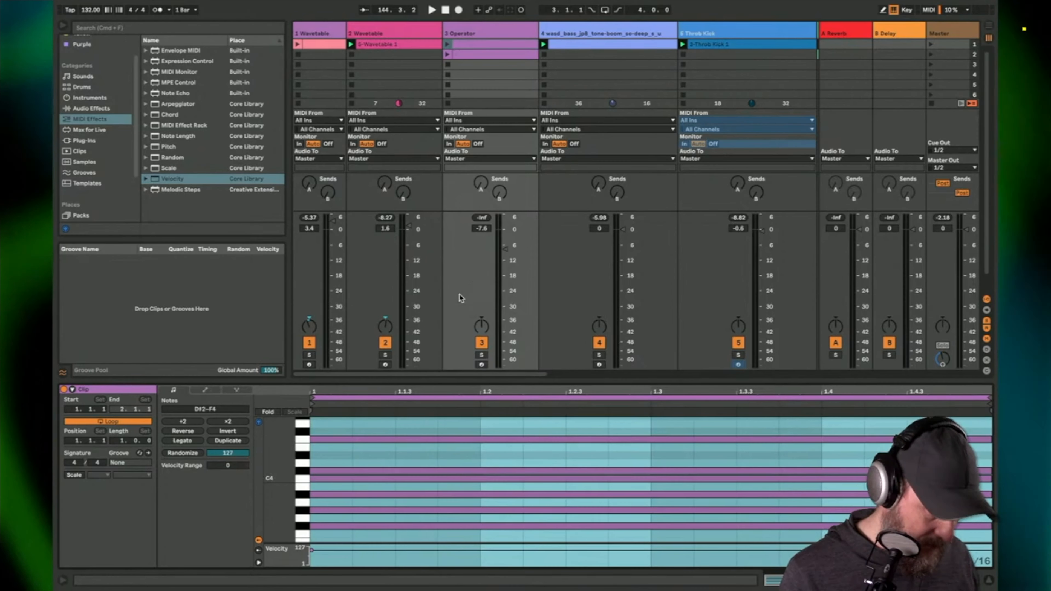
click(481, 357)
click(447, 44)
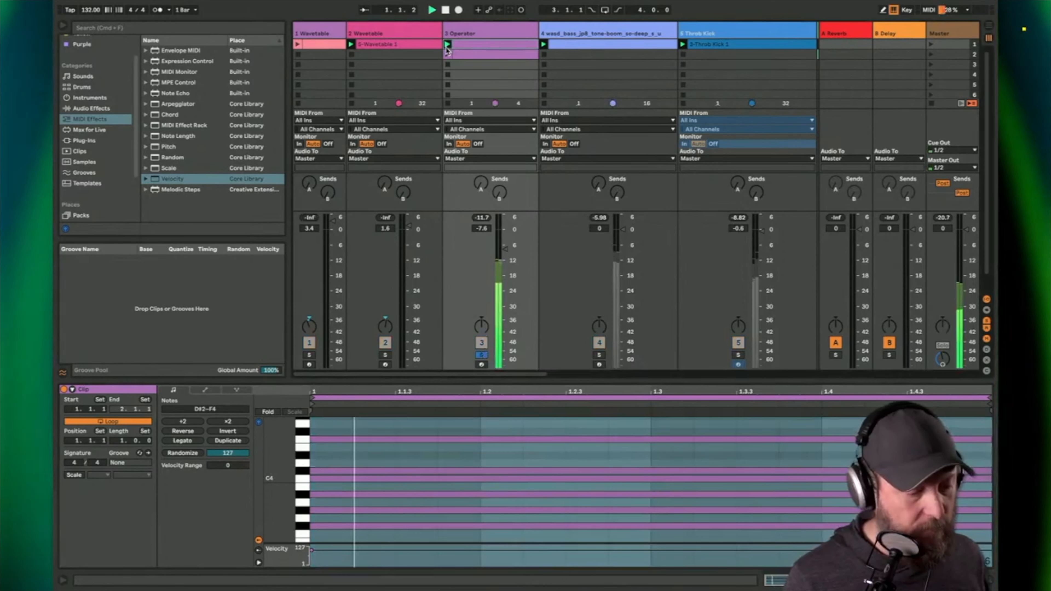
click(479, 34)
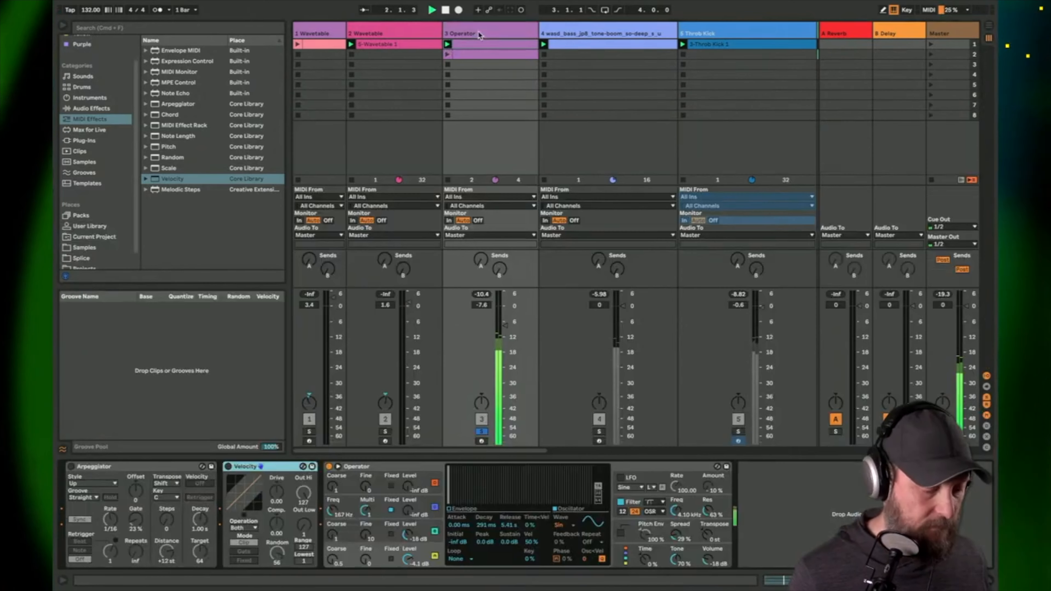
key(space)
Insert a new MIDI track after the third track and load the Operator instrument onto it.
click(498, 32)
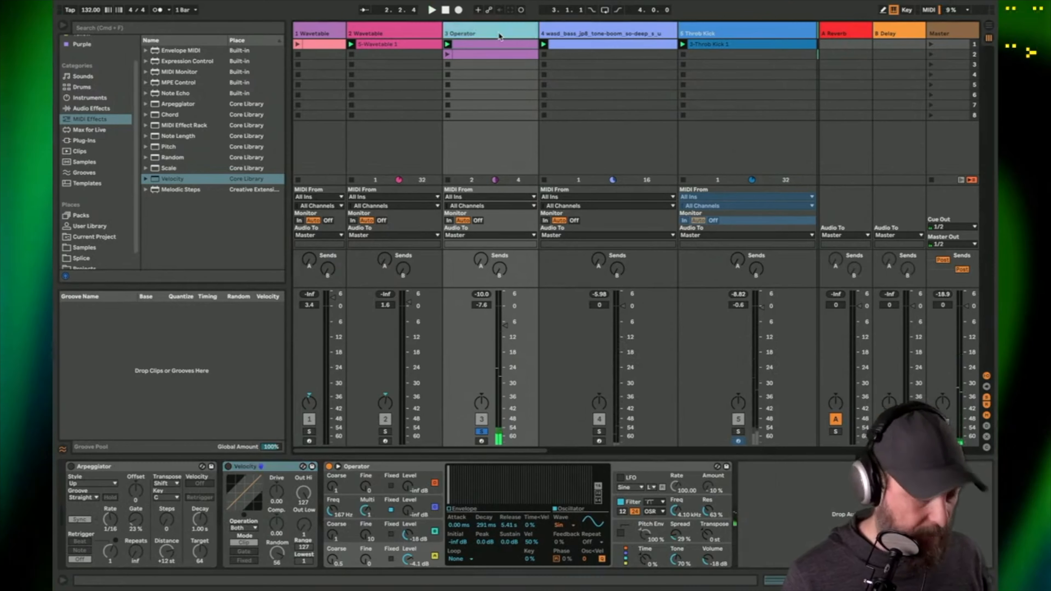
key(super+shift+t)
click(499, 36)
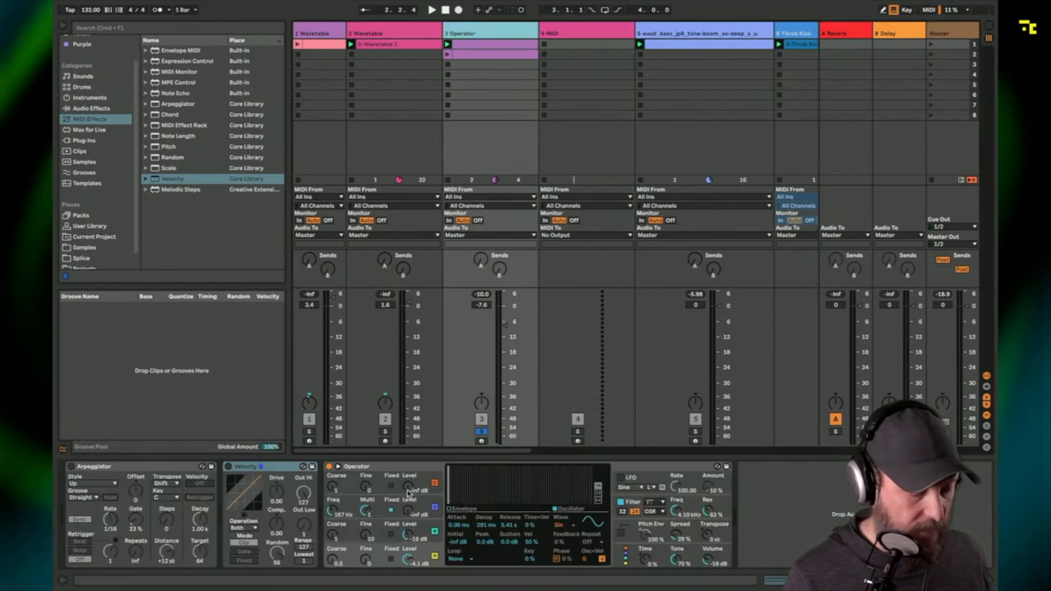
click(328, 467)
click(578, 35)
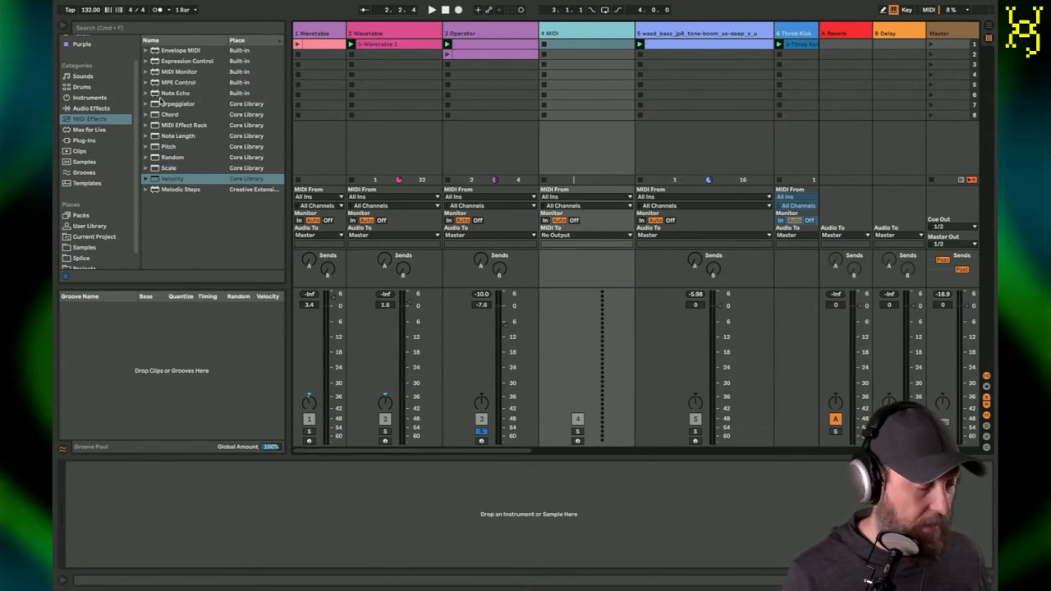
click(106, 110)
click(108, 100)
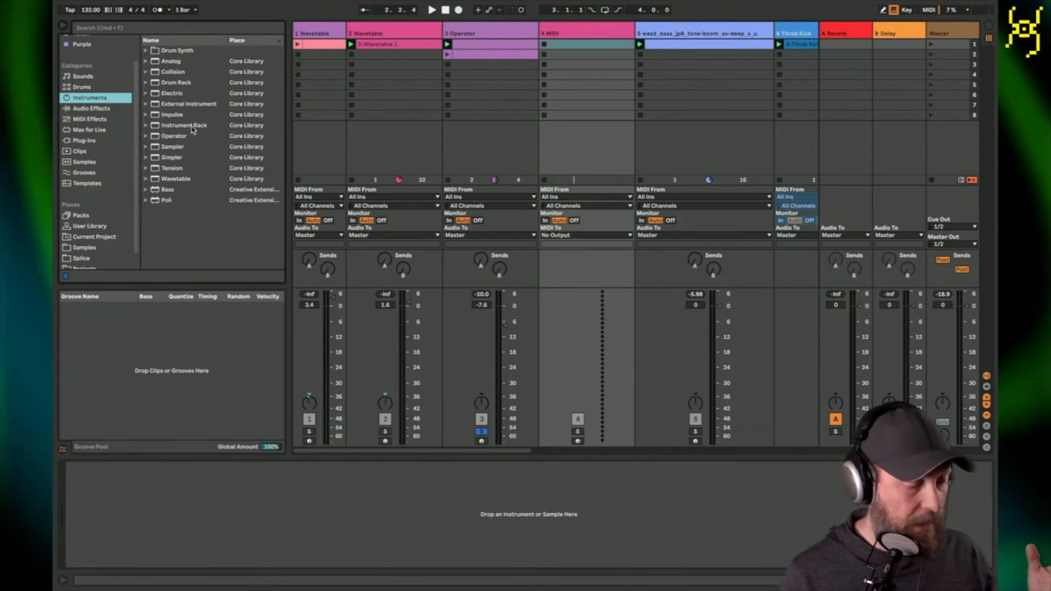
double_click(181, 137)
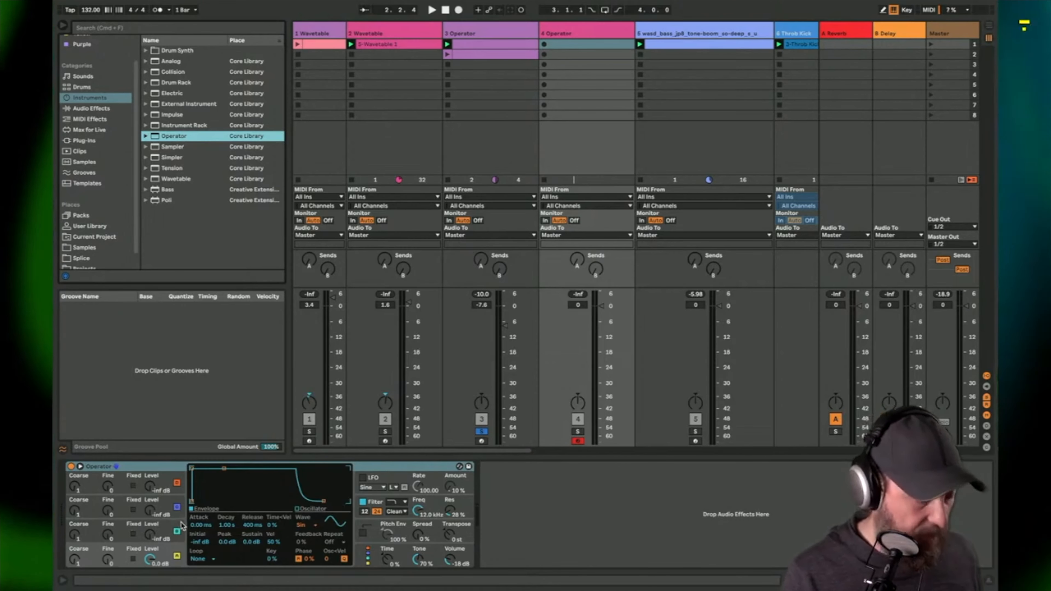
Create a MIDI clip with a C3 note in the new track's first slot and unsolo the third track.
double_click(591, 45)
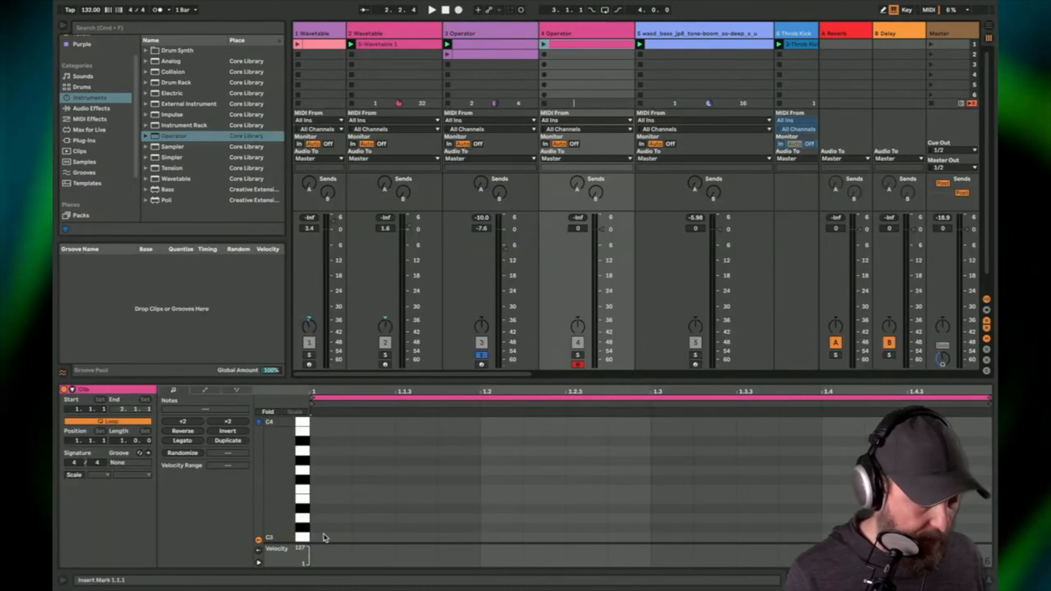
double_click(326, 537)
click(482, 365)
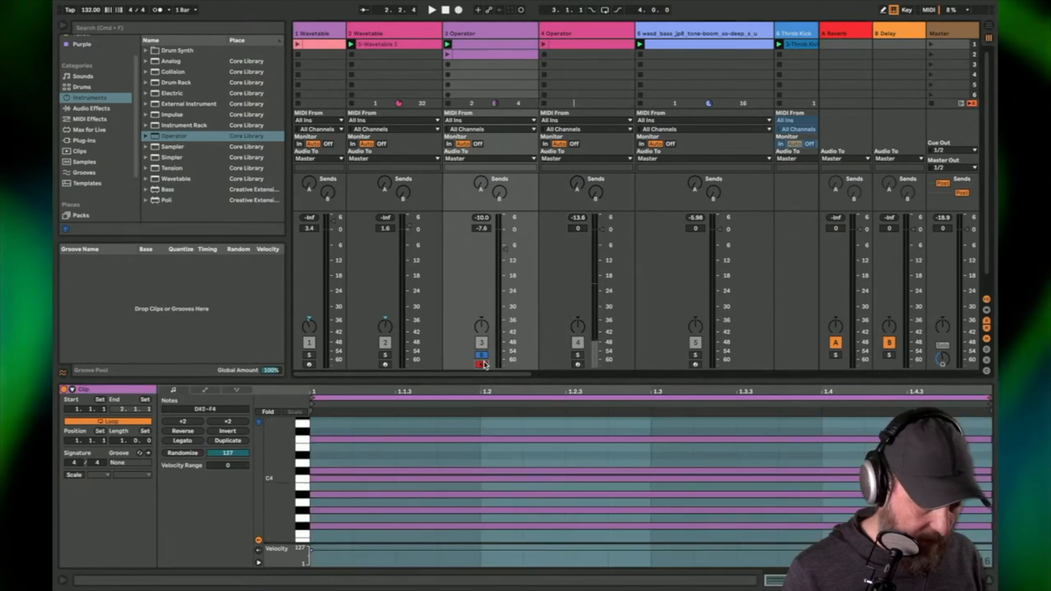
click(482, 355)
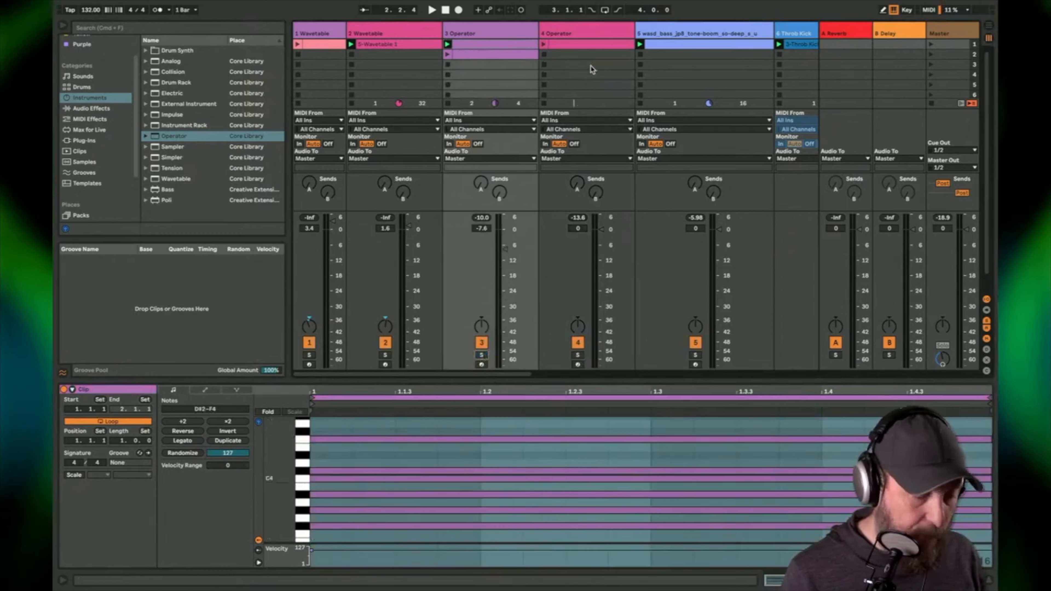
Delete the note in the new track's clip and add a fresh C3 note at the clip's start during playback.
click(581, 47)
key(Delete)
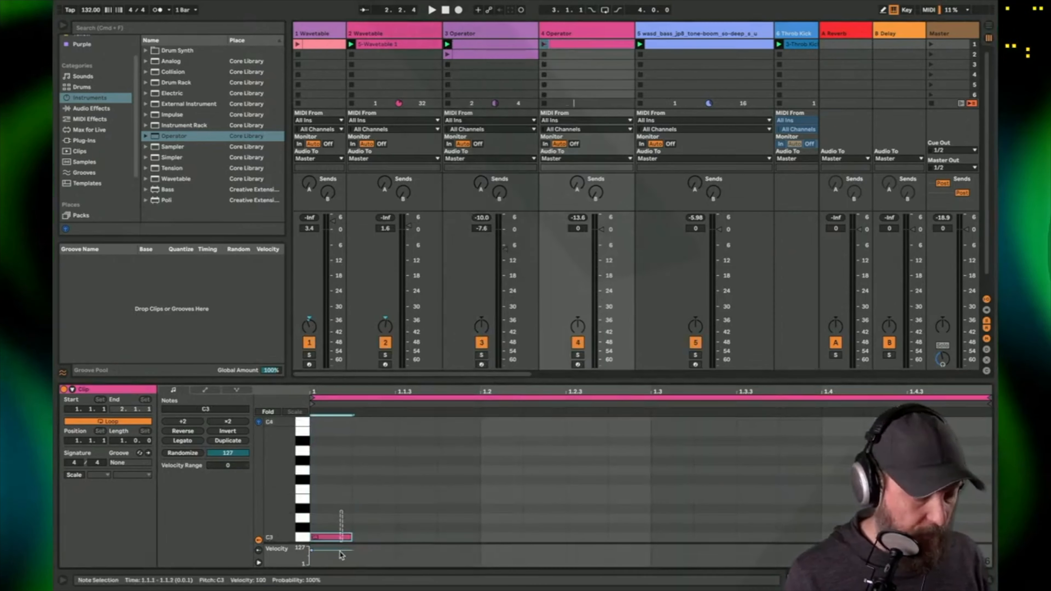
key(space)
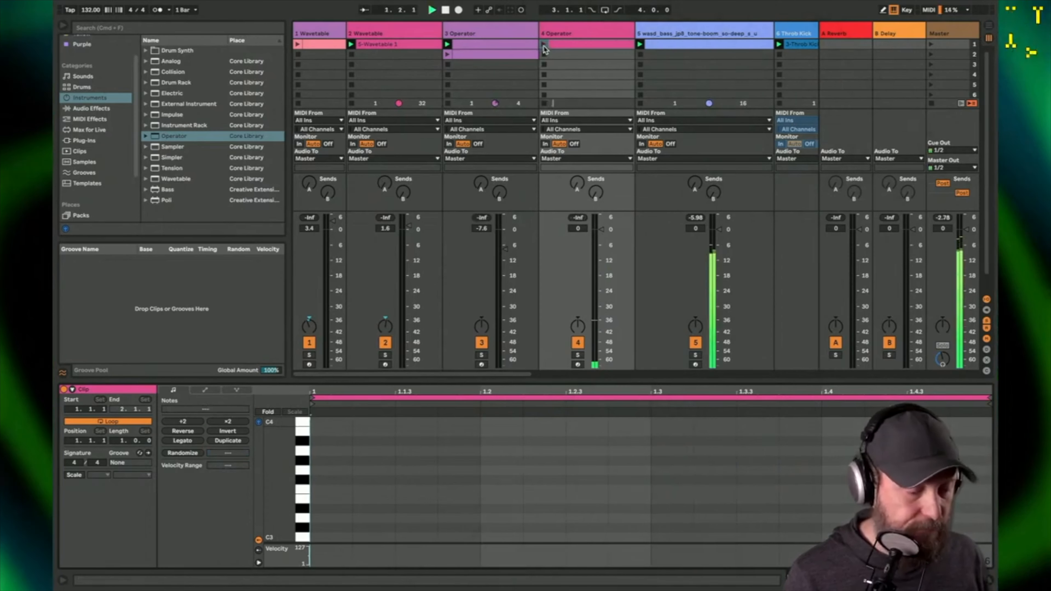
scroll(374, 487, down, 3)
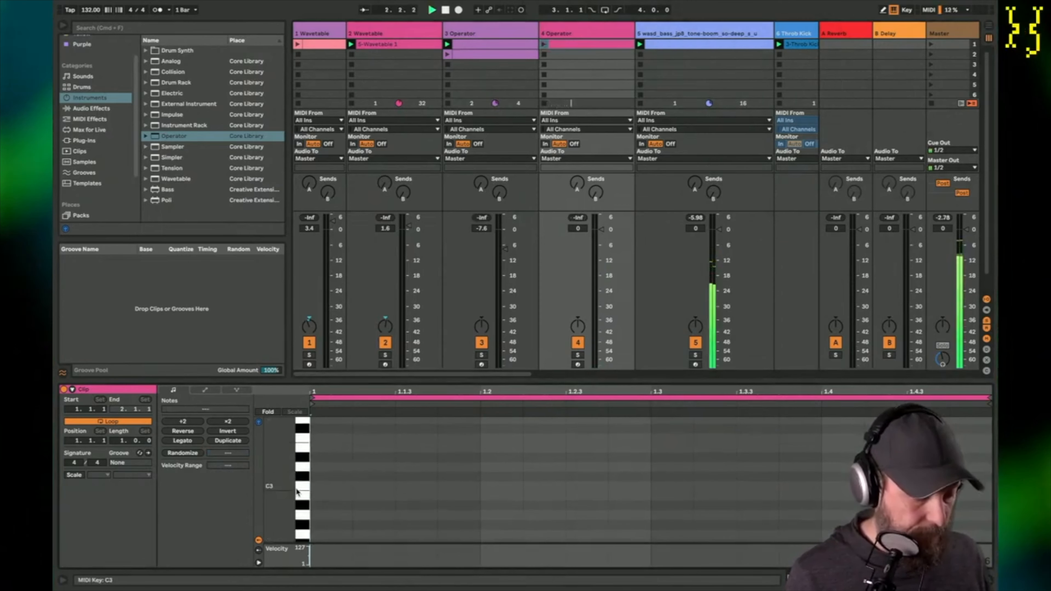
double_click(316, 486)
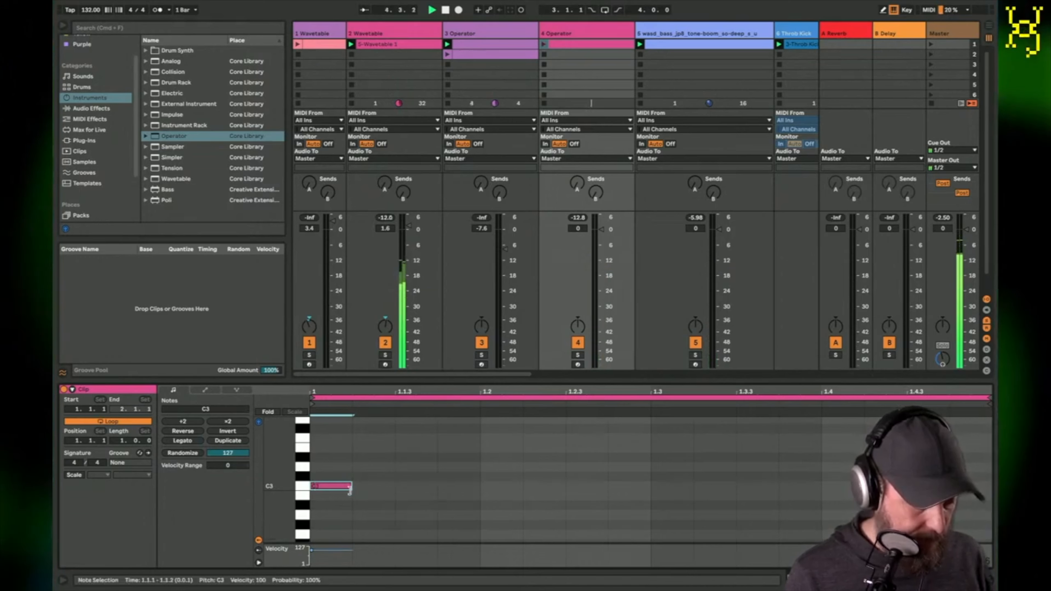
scroll(348, 494, up, 2)
scroll(328, 526, down, 2)
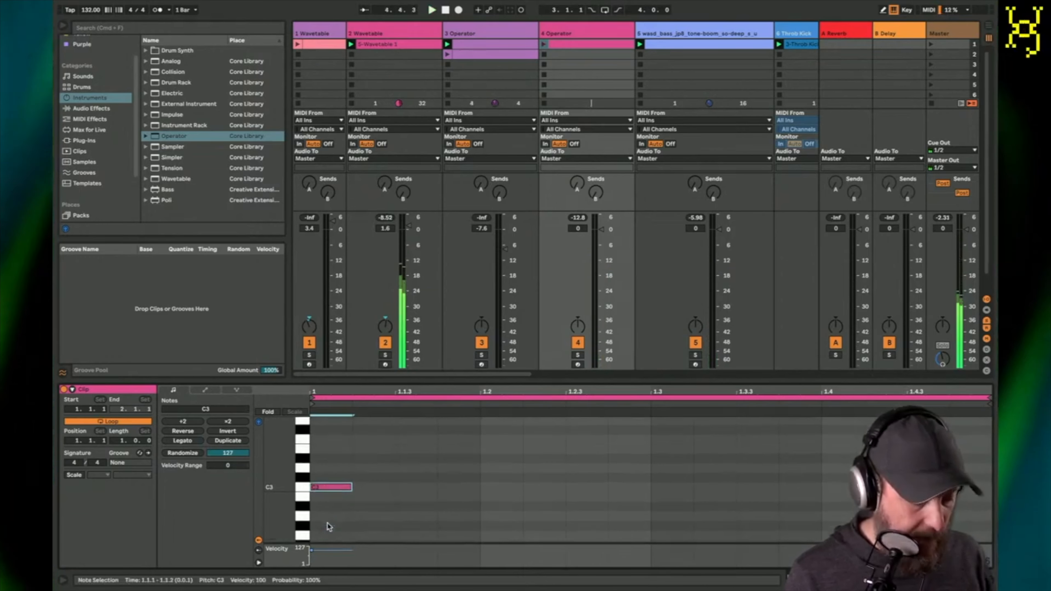
double_click(325, 526)
drag(325, 526, 325, 527)
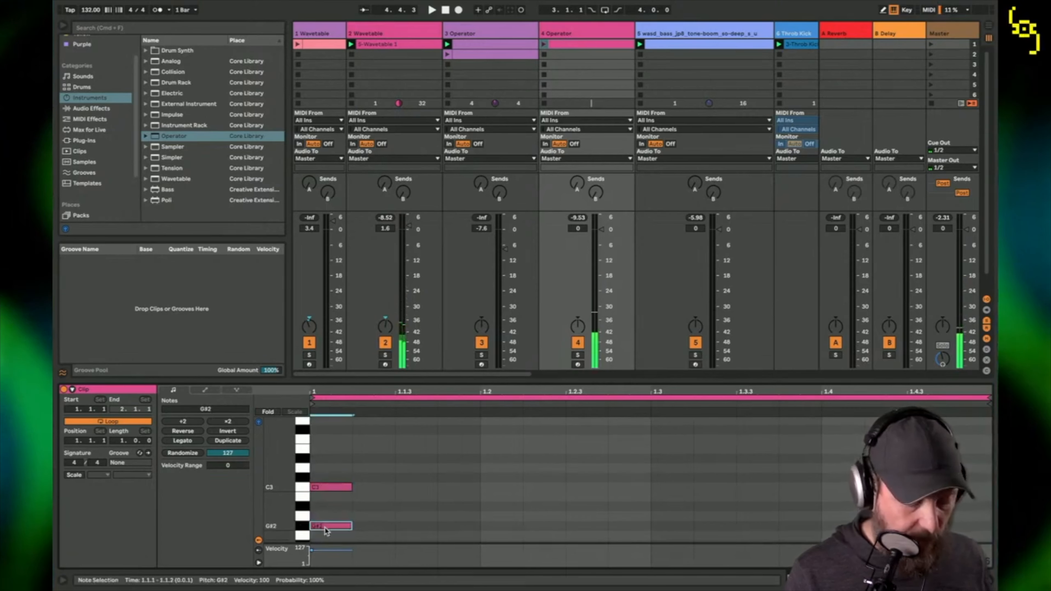
double_click(325, 528)
Extend the C3 note to fill the entire one-bar clip.
scroll(326, 531, up, 1)
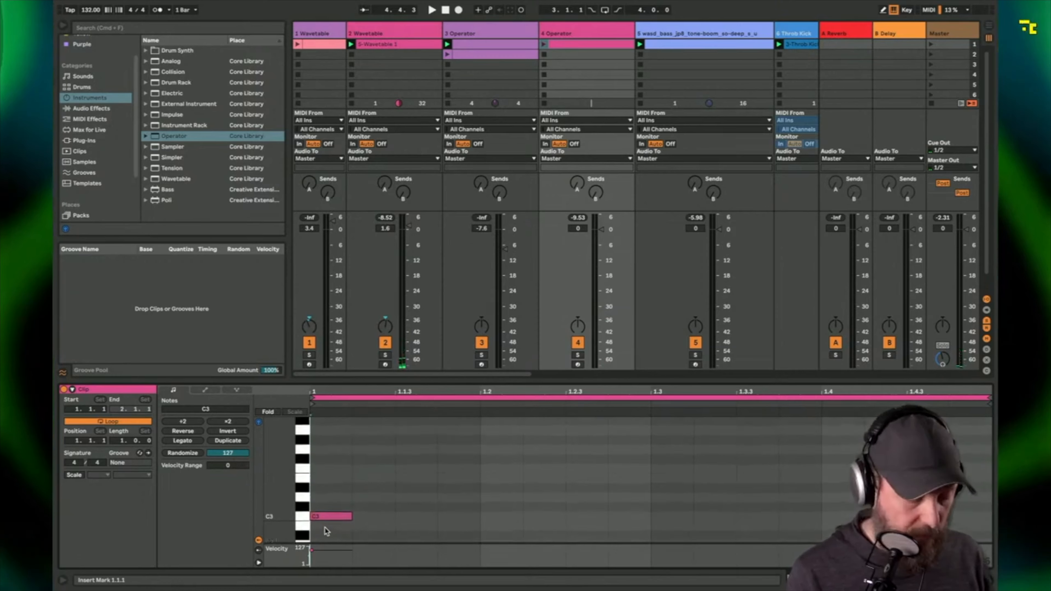
scroll(327, 531, up, 1)
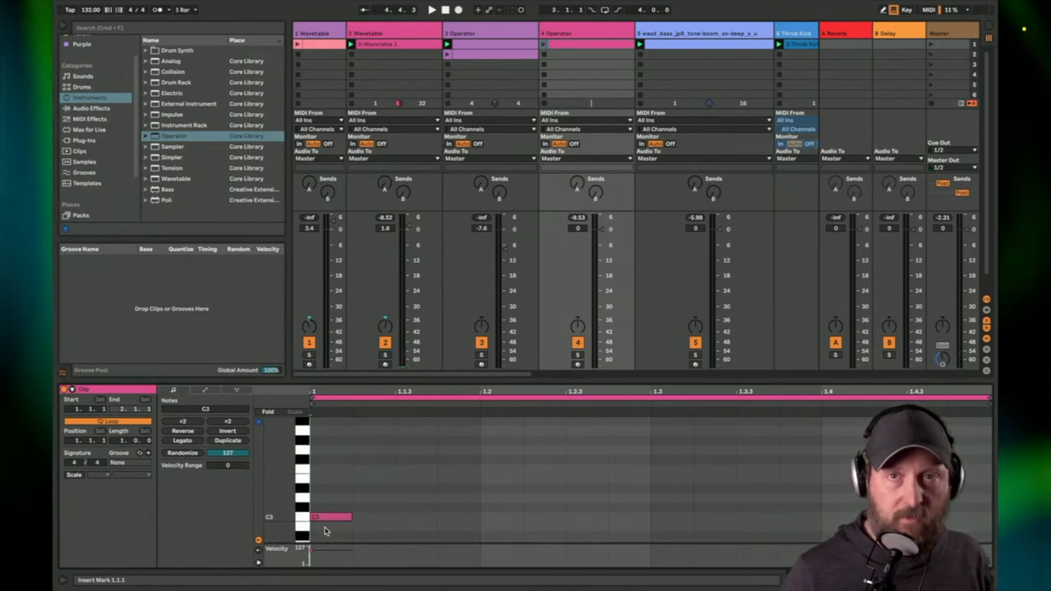
key(space)
drag(352, 517, 992, 508)
key(space)
Launch the new clip and lower its track volume to -5.6 dB.
click(544, 44)
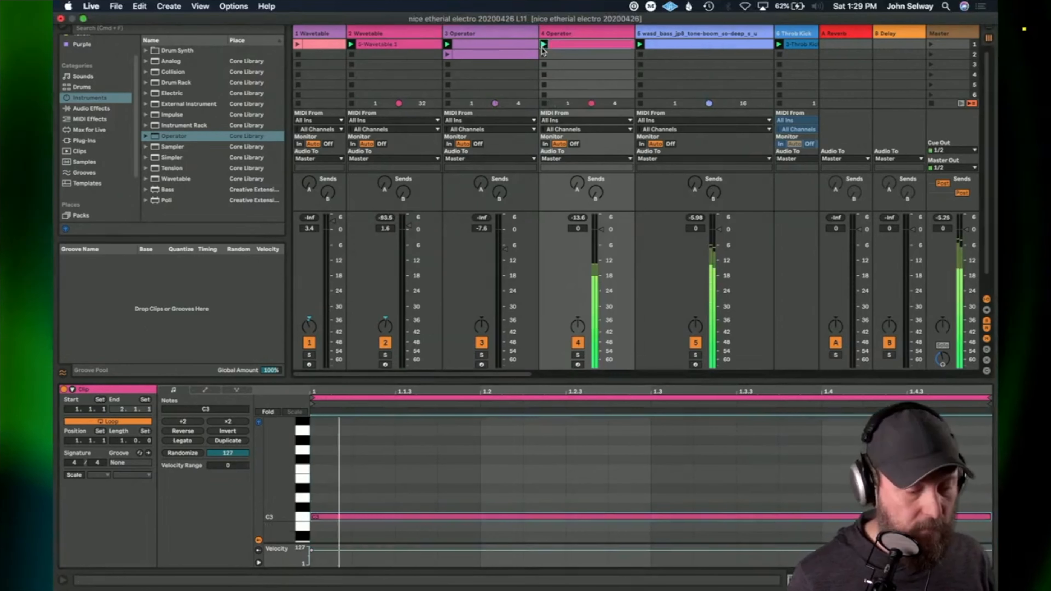
drag(599, 237, 599, 253)
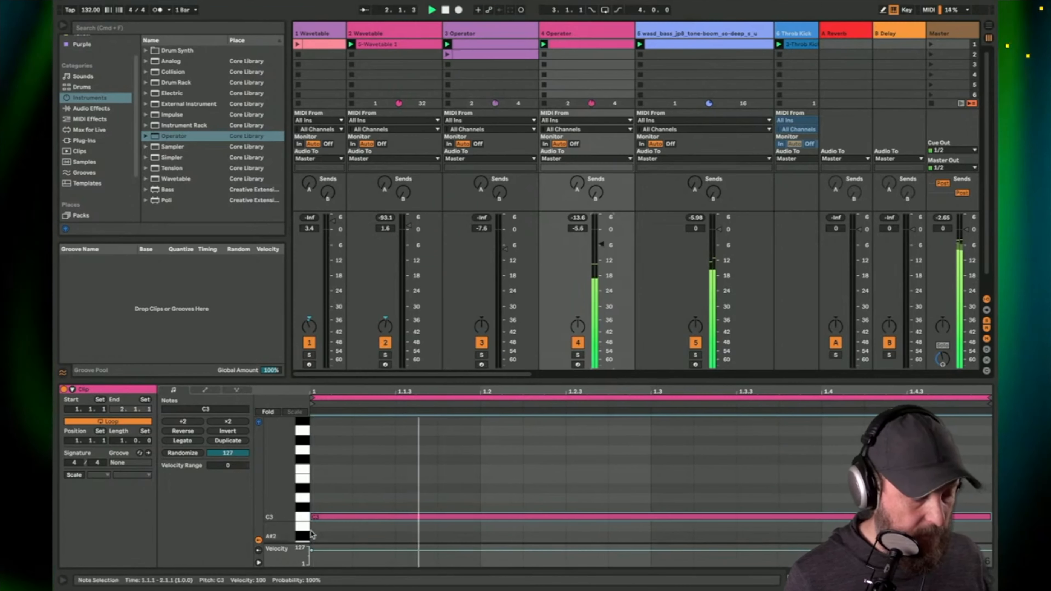
Add D#3 and F#3 notes to the clip, each lasting the full bar.
double_click(324, 488)
drag(352, 488, 991, 488)
scroll(469, 489, up, 3)
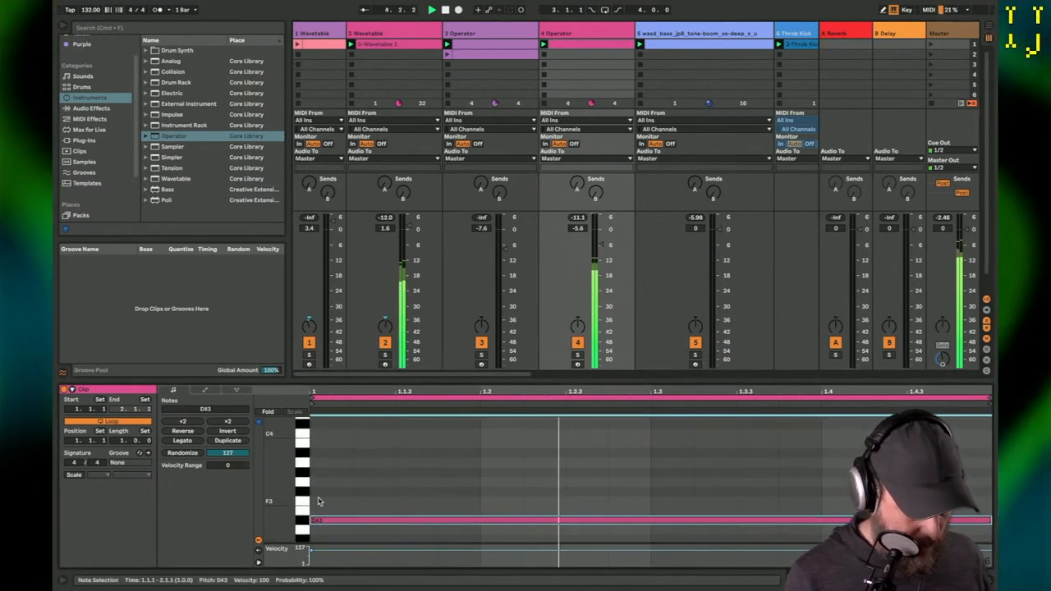
double_click(331, 491)
drag(351, 494, 991, 493)
Add G#3 and A#3 notes to the clip, each lasting the full bar.
double_click(331, 472)
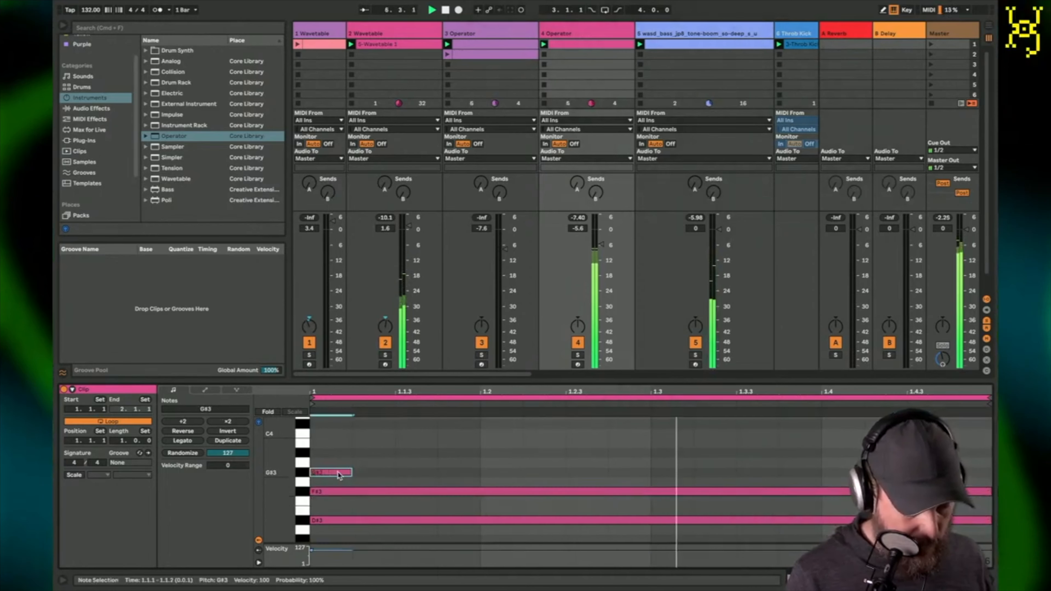
drag(351, 472, 988, 475)
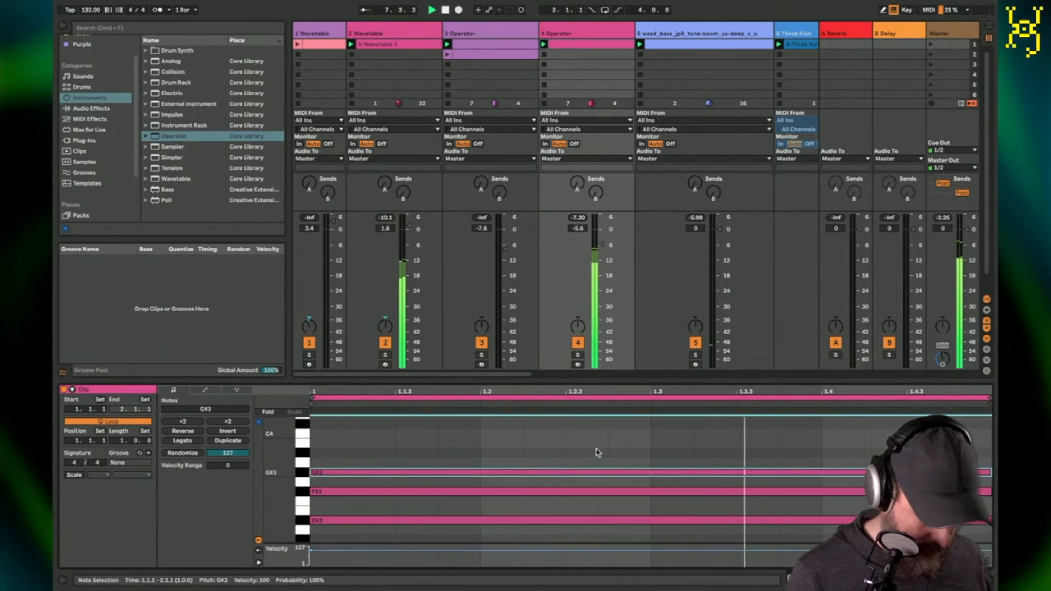
double_click(333, 452)
drag(349, 453, 991, 443)
Add a note above C4, raise it two semitones to D#4 and extend it across the full bar.
scroll(674, 524, up, 3)
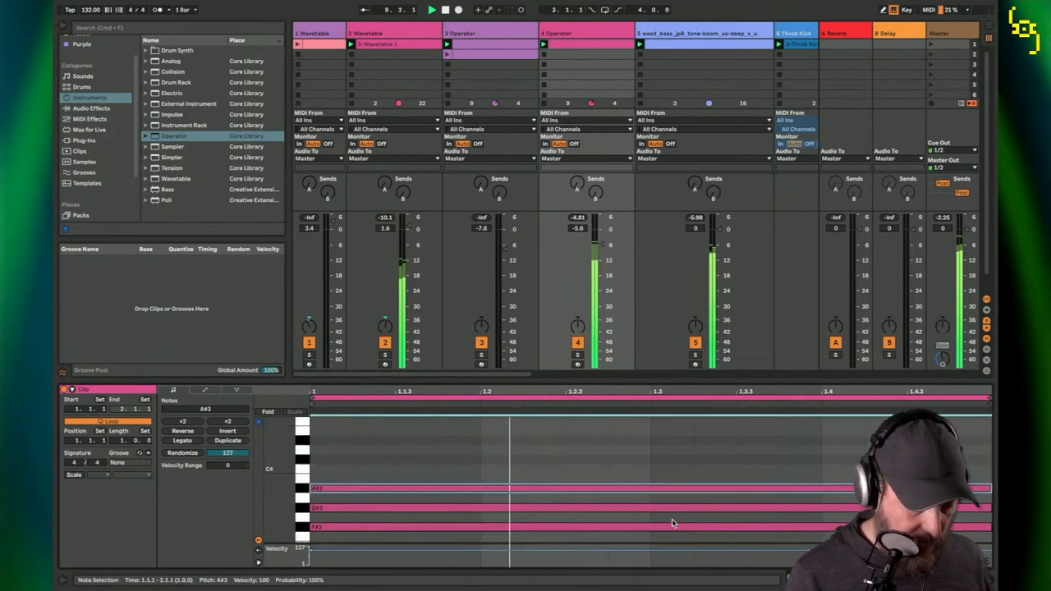
double_click(319, 460)
key(Up)
key(Up)
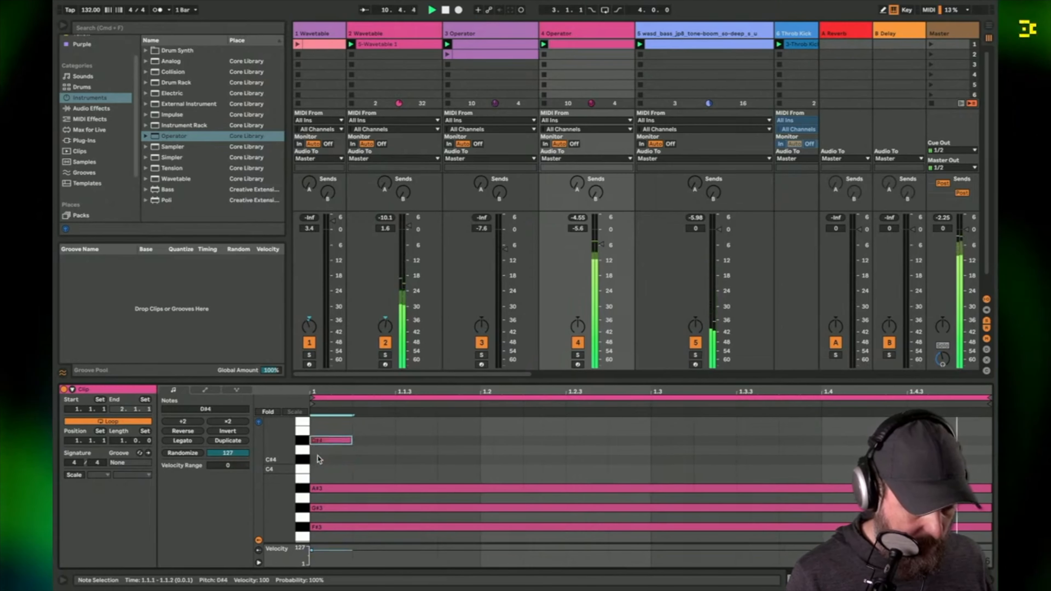
key(space)
drag(349, 440, 990, 481)
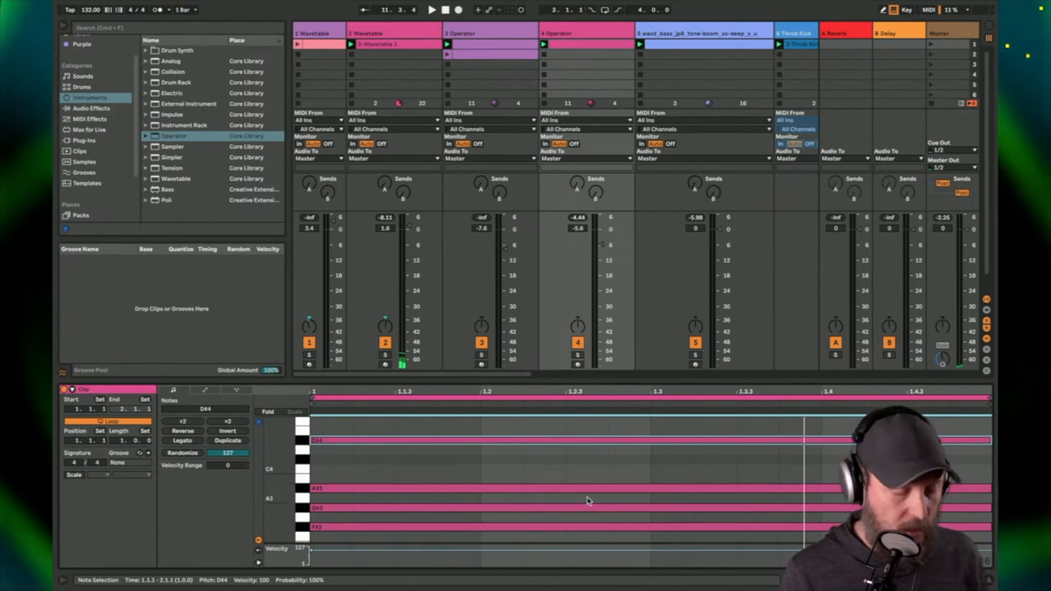
Add a full-bar C#4 note to the chord while the clip plays.
key(space)
double_click(320, 480)
drag(321, 481, 988, 460)
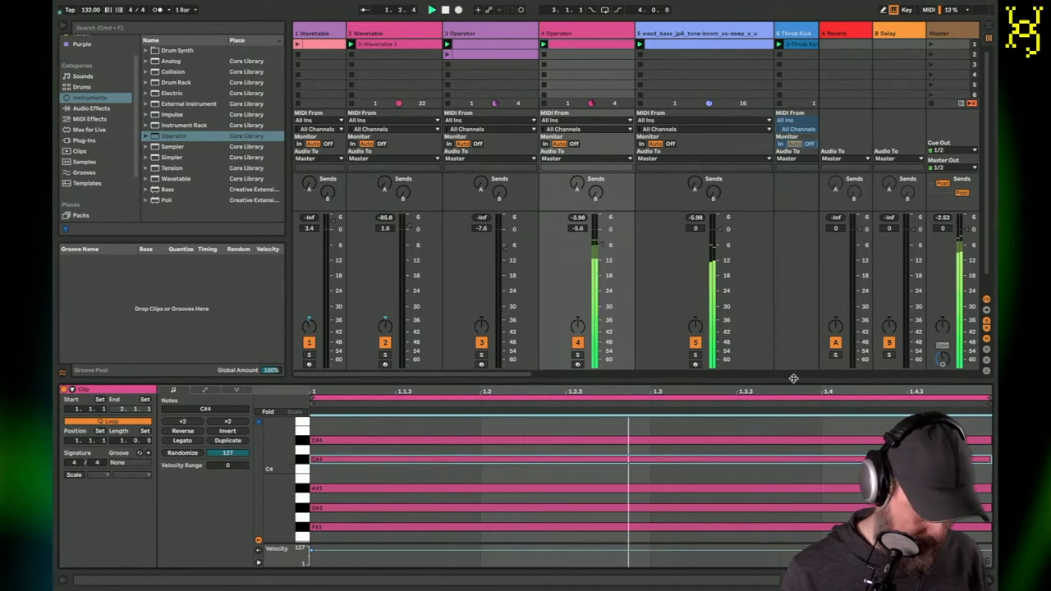
Enlarge the note editor and add two more full-bar notes on top of the chord, F4 and a higher one.
drag(792, 380, 778, 155)
scroll(635, 413, up, 5)
double_click(327, 354)
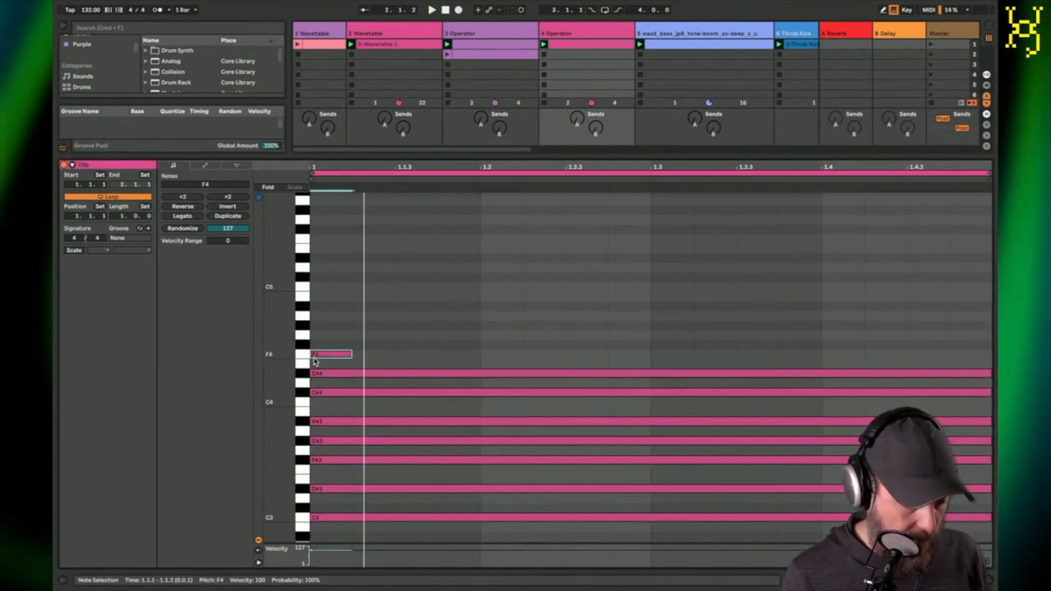
drag(351, 354, 989, 354)
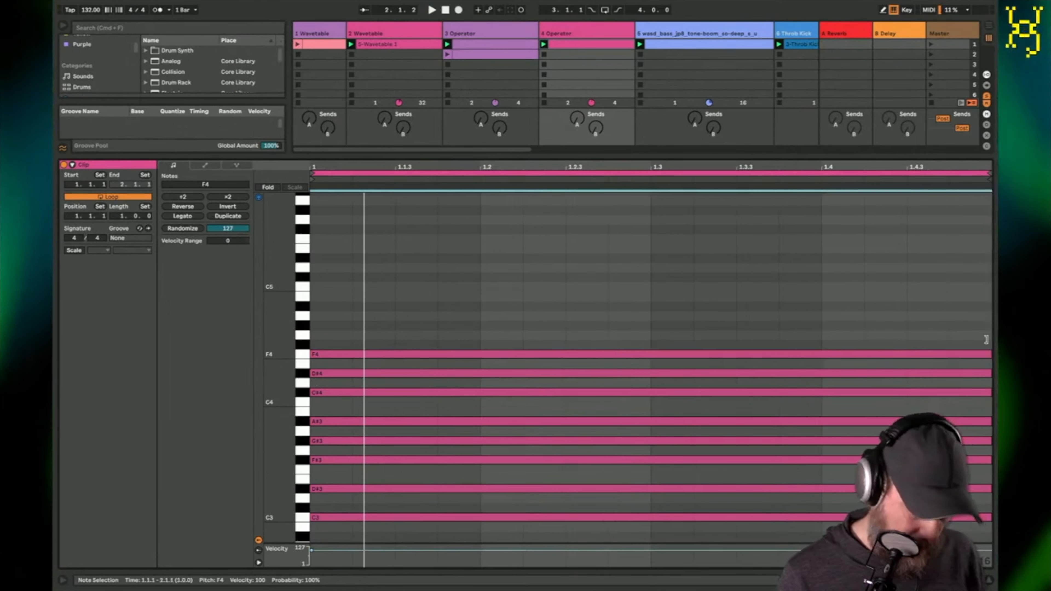
double_click(323, 326)
drag(350, 325, 988, 327)
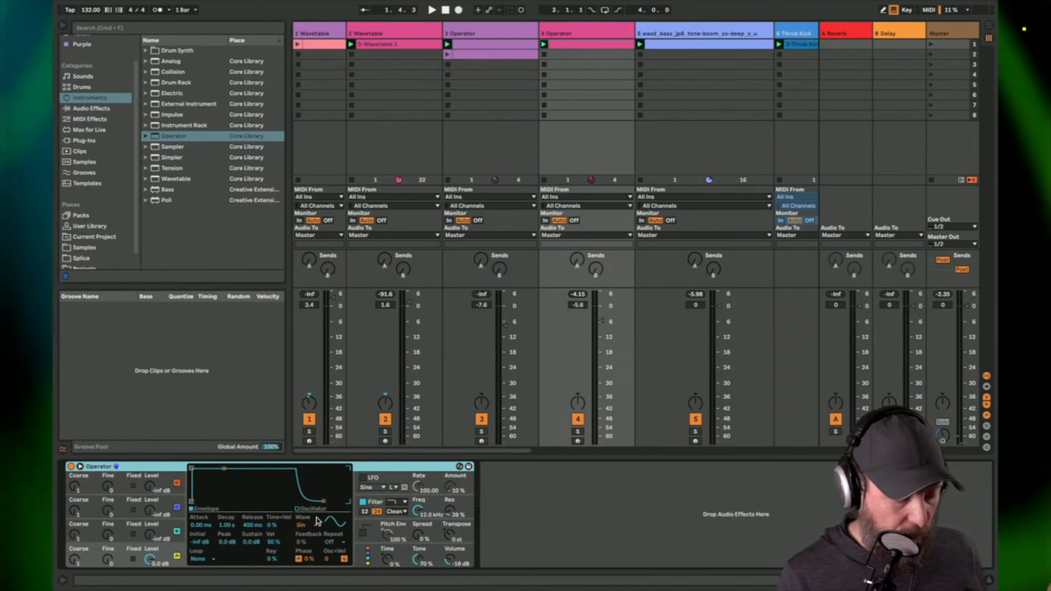
Show Operator's global settings and insert an Arpeggiator MIDI effect in front of Operator.
click(383, 554)
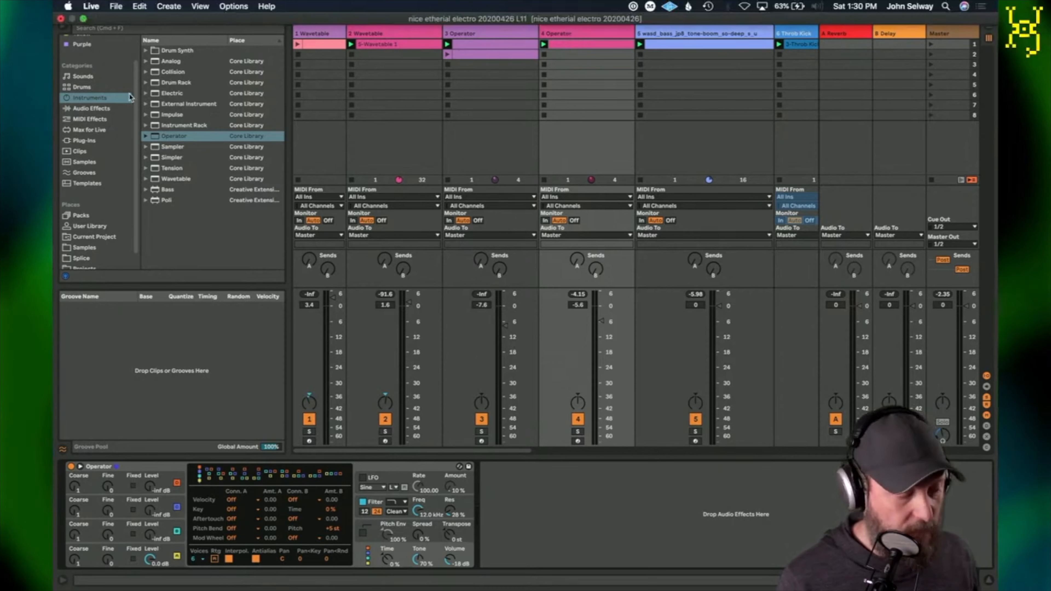
click(100, 119)
drag(161, 104, 73, 525)
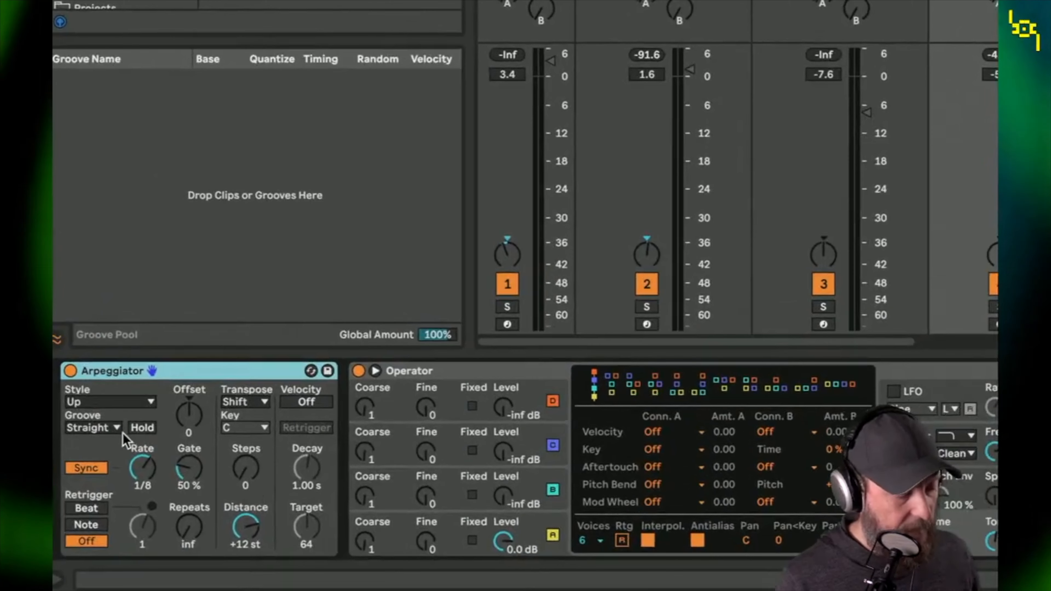
Set the Arpeggiator to Random style at a 1/16 rate with 34% gate, and raise track 4's volume to -0.4 dB.
click(112, 484)
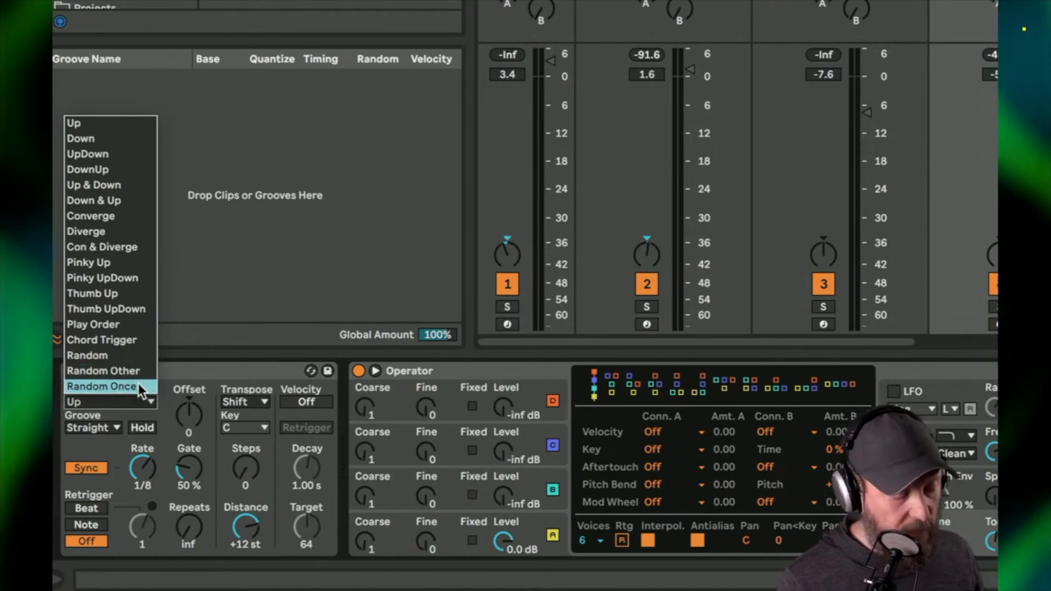
click(131, 356)
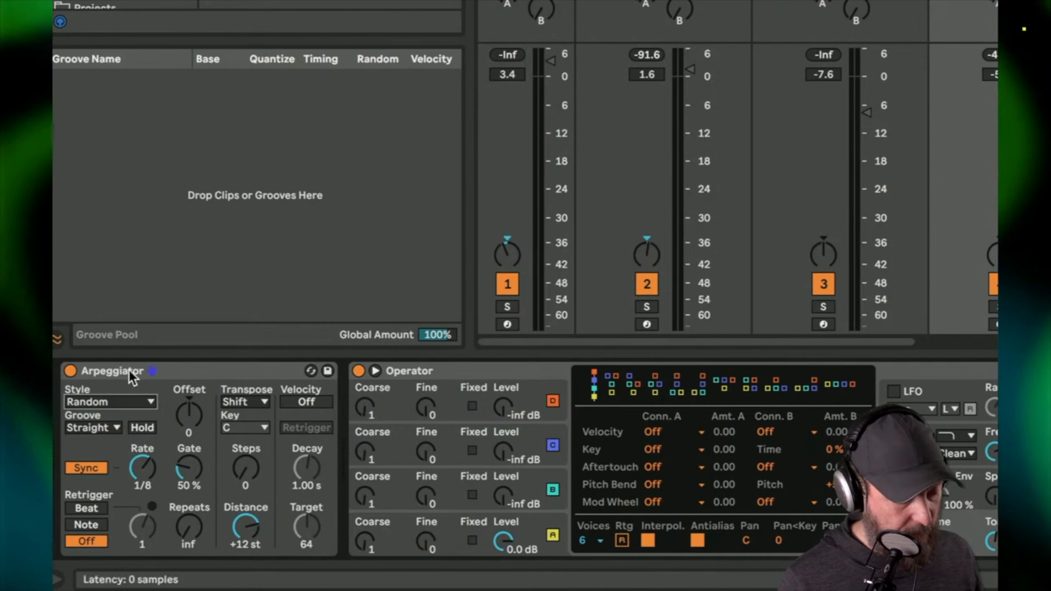
drag(142, 468, 197, 476)
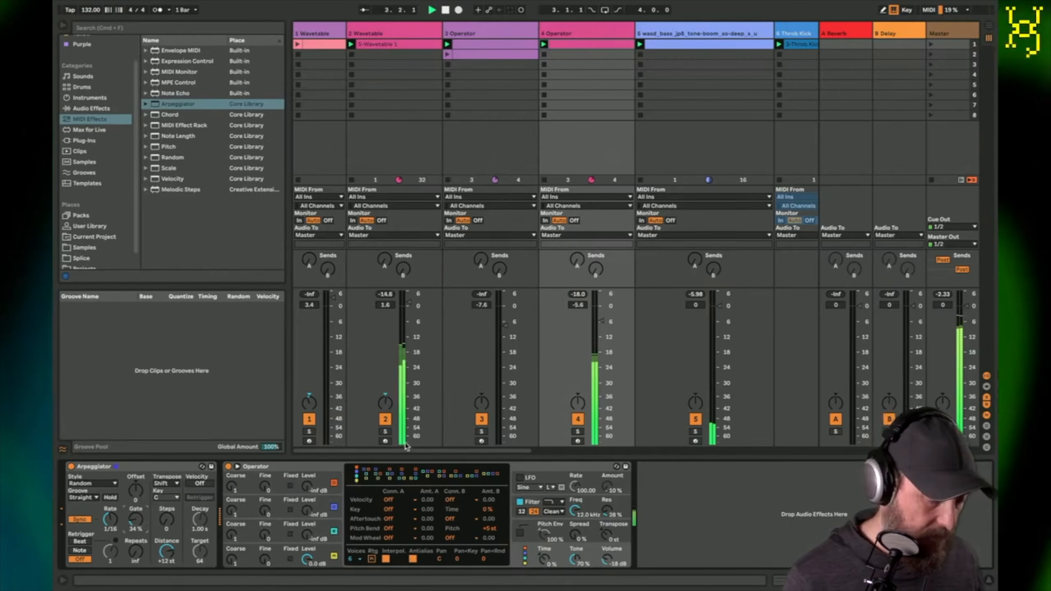
drag(601, 321, 601, 314)
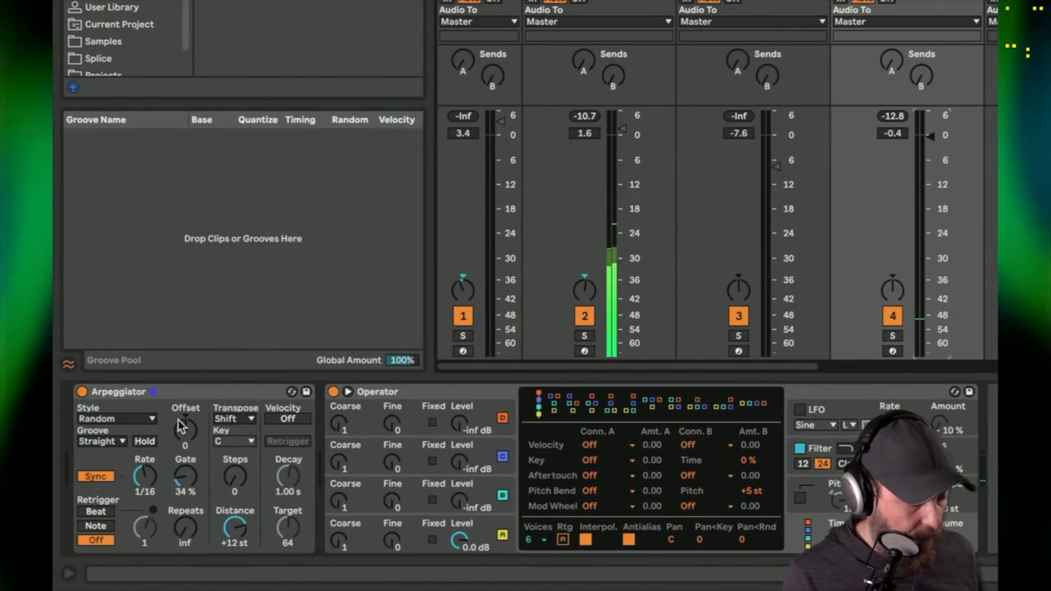
Audition the Random Once style in track 4's Arpeggiator and settle on Random Other.
click(132, 418)
click(149, 413)
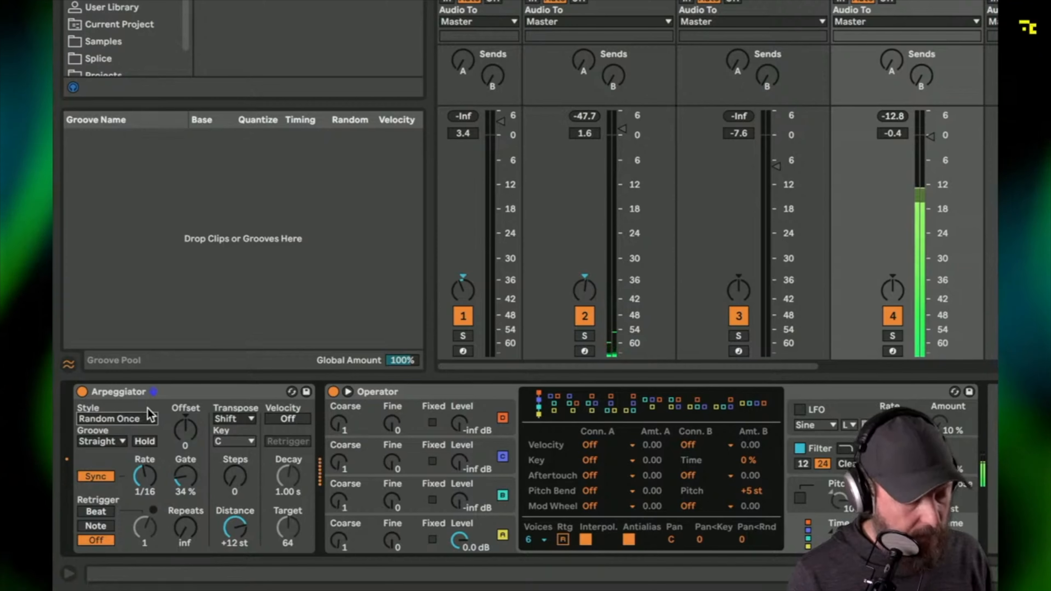
scroll(150, 414, up, 1)
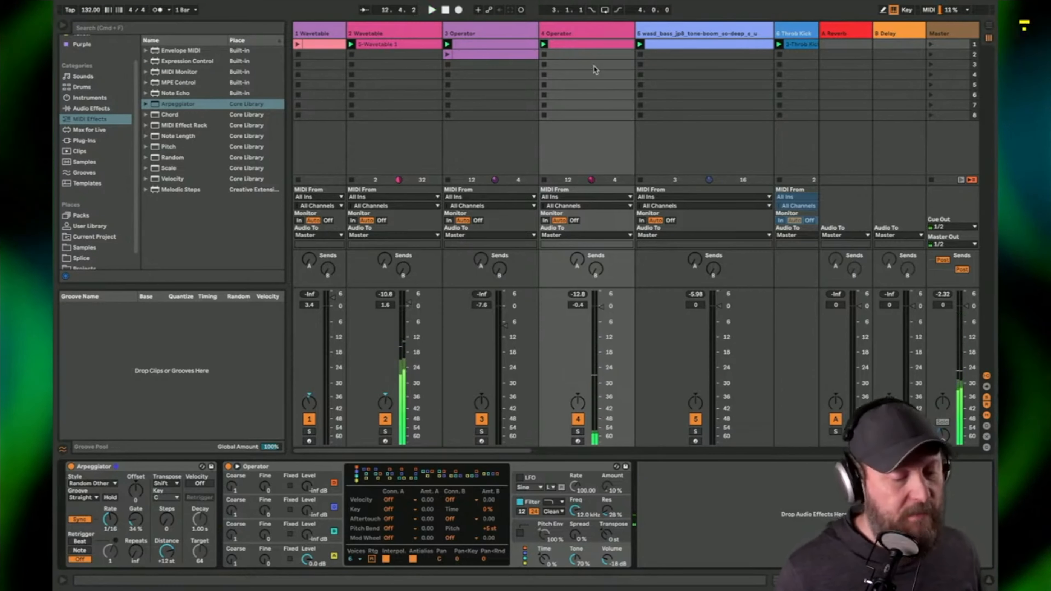
Stop the clip on track 4 and play the first clip on the track 3 Operator.
click(544, 54)
click(496, 32)
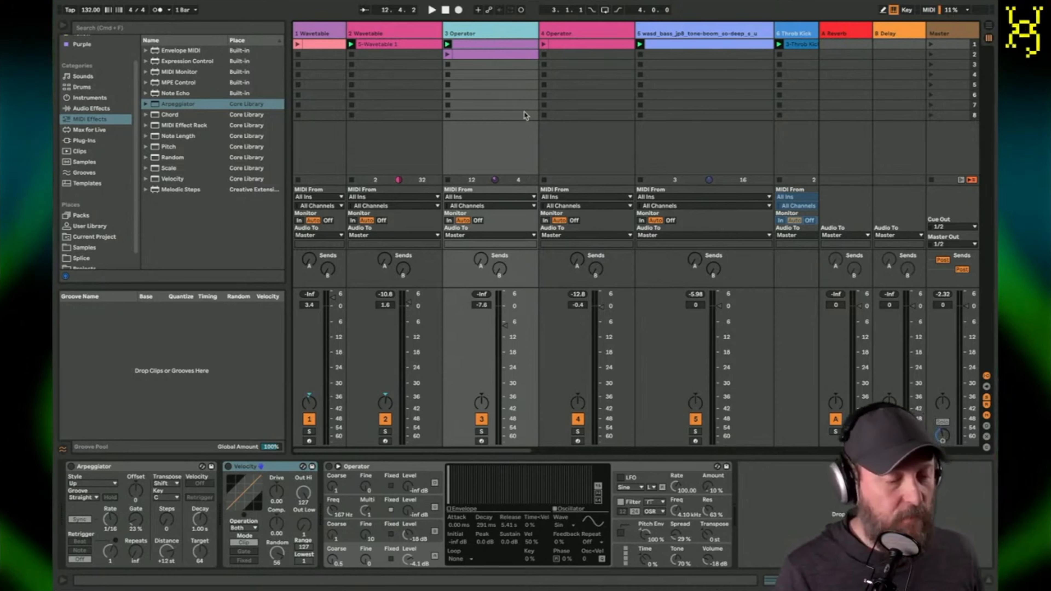
click(448, 44)
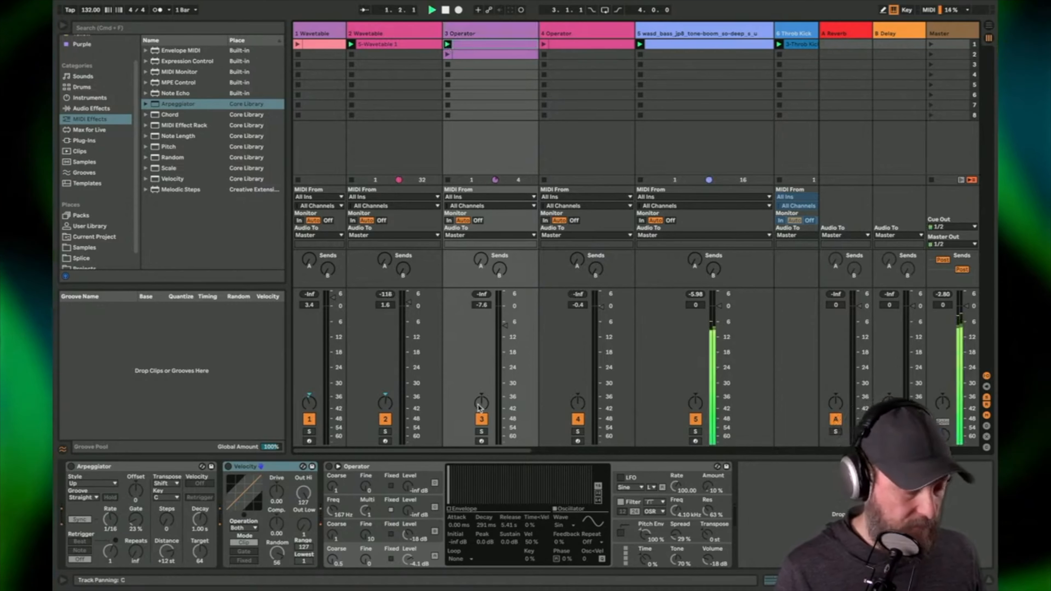
Solo track 3 with its Arpeggiator and Operator switched on and its volume raised to -0.8 dB.
click(481, 432)
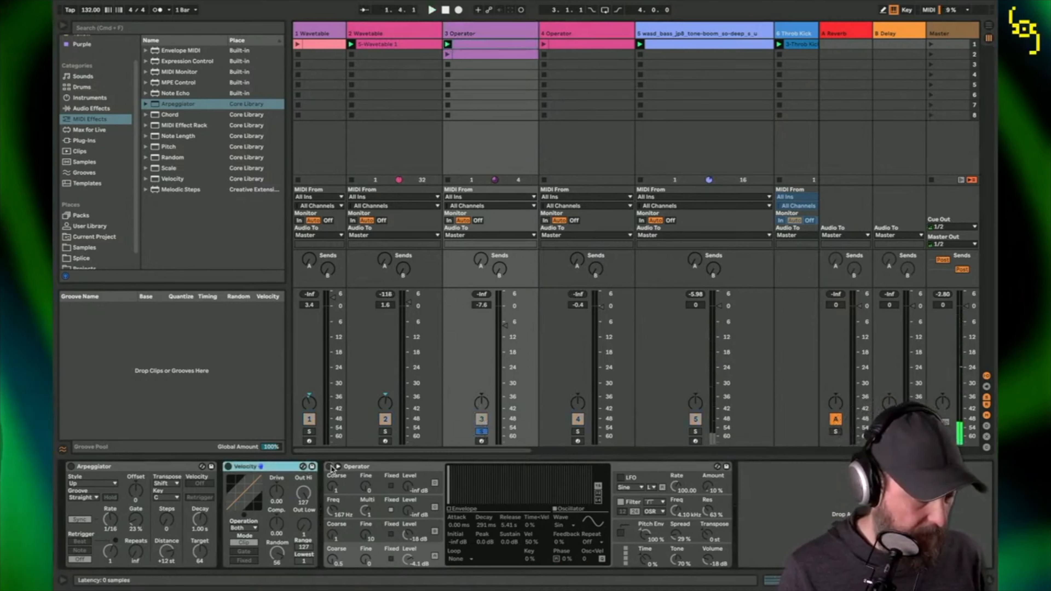
click(71, 467)
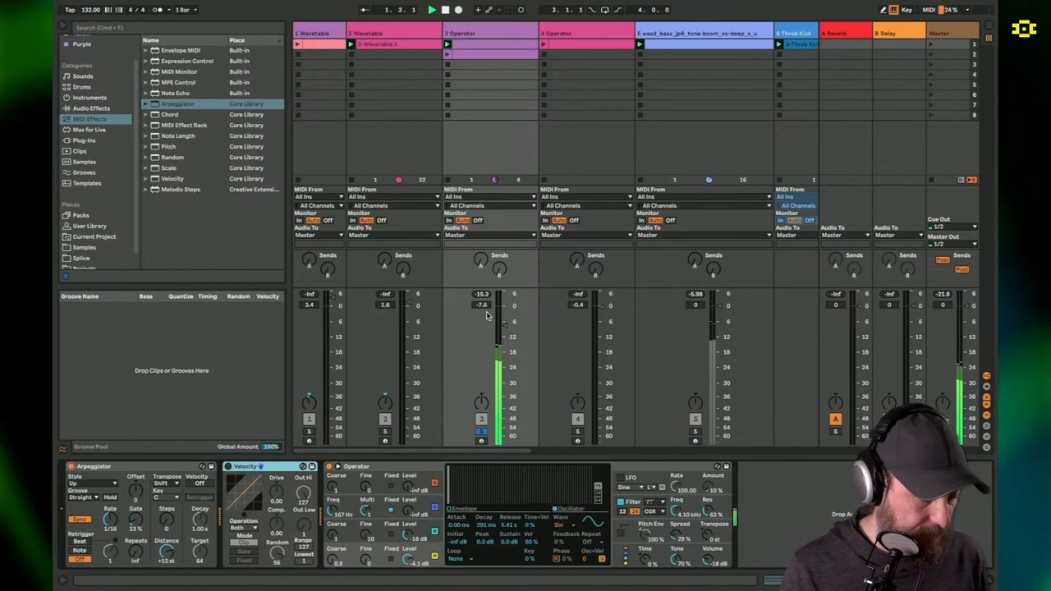
drag(507, 326, 509, 313)
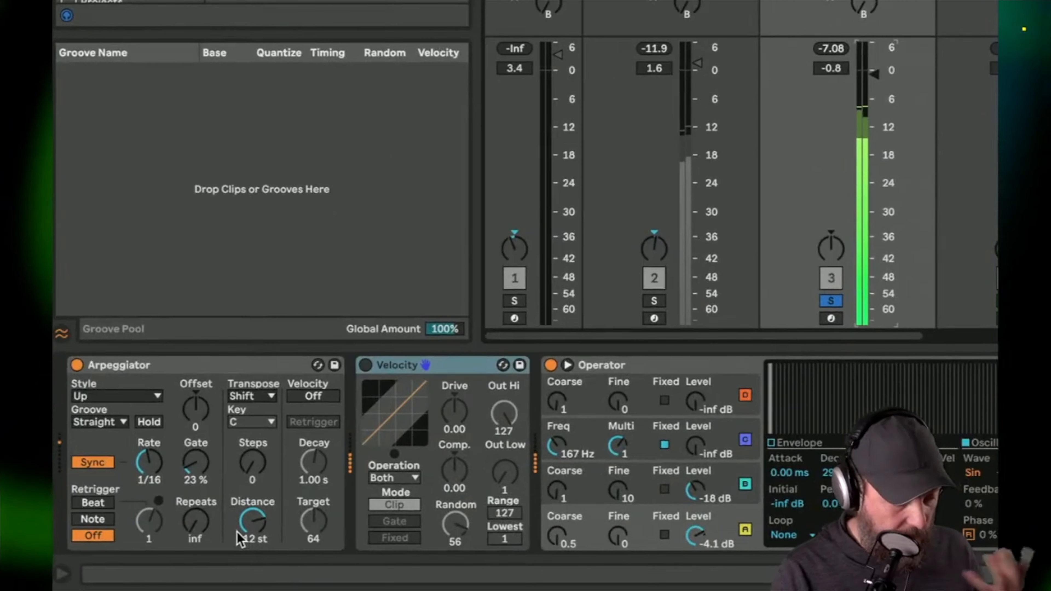
Step track 3's Arpeggiator through the random styles to Random Once, and briefly audition the Velocity device before switching it off again.
click(125, 397)
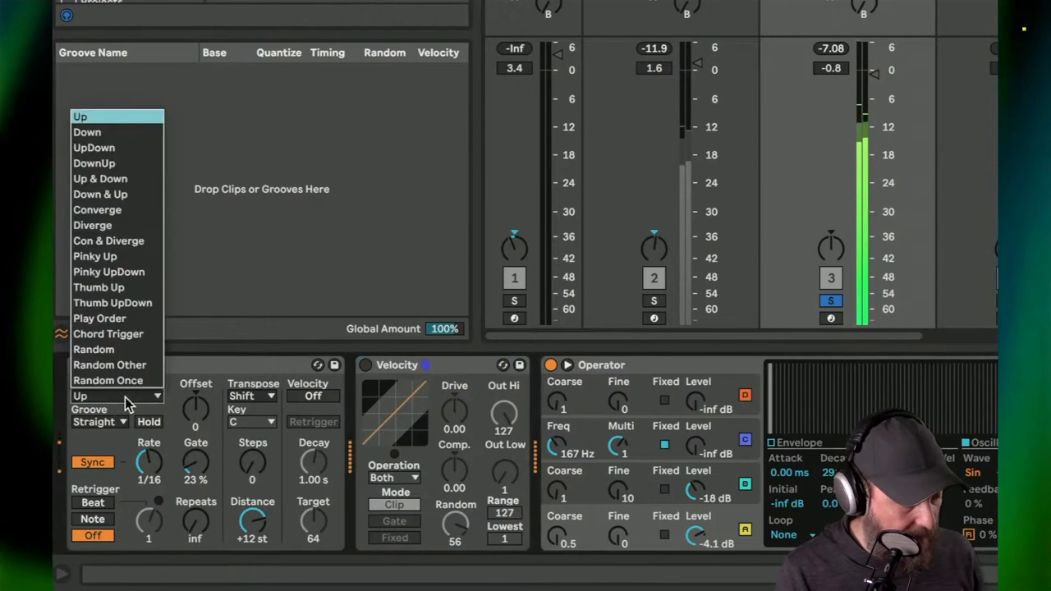
click(124, 350)
key(Down)
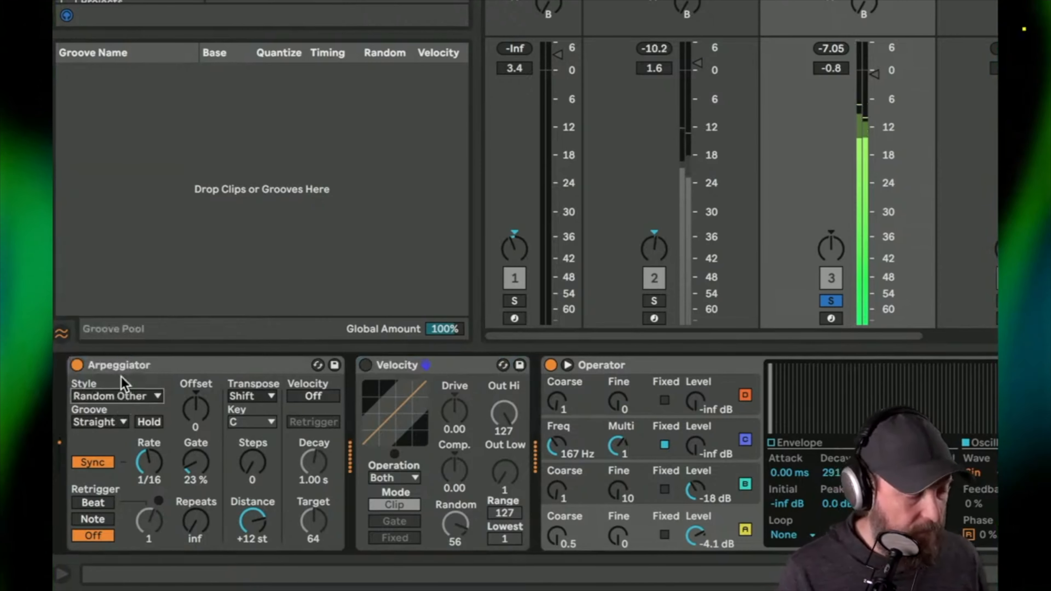
key(Down)
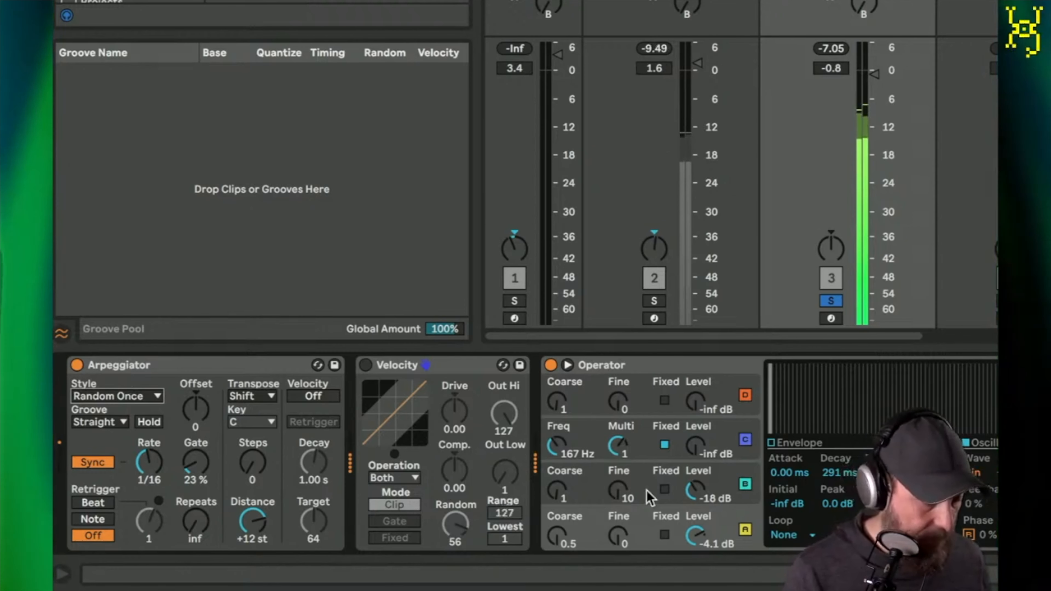
click(365, 364)
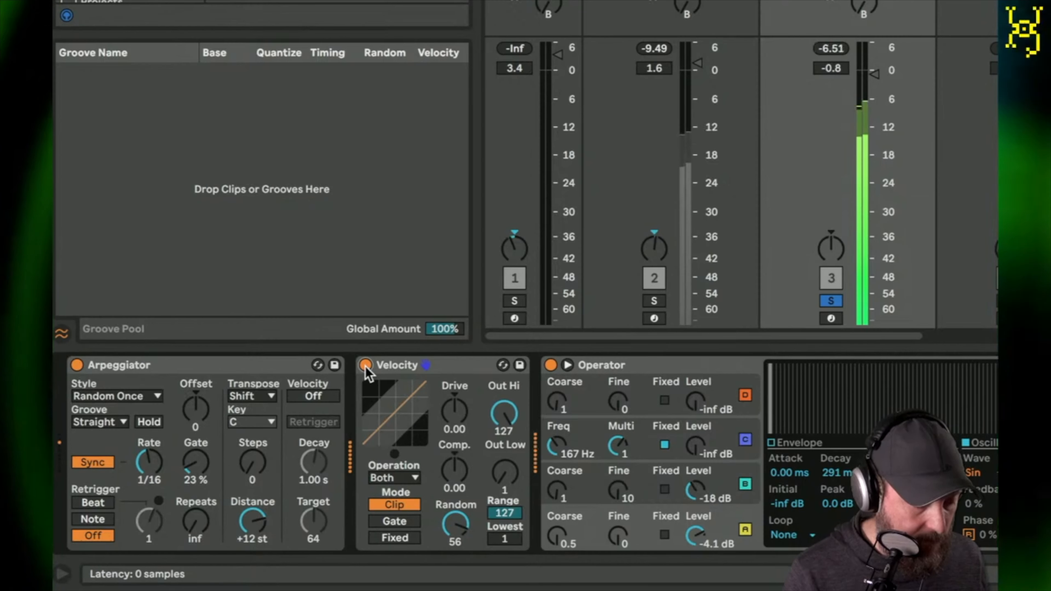
click(365, 365)
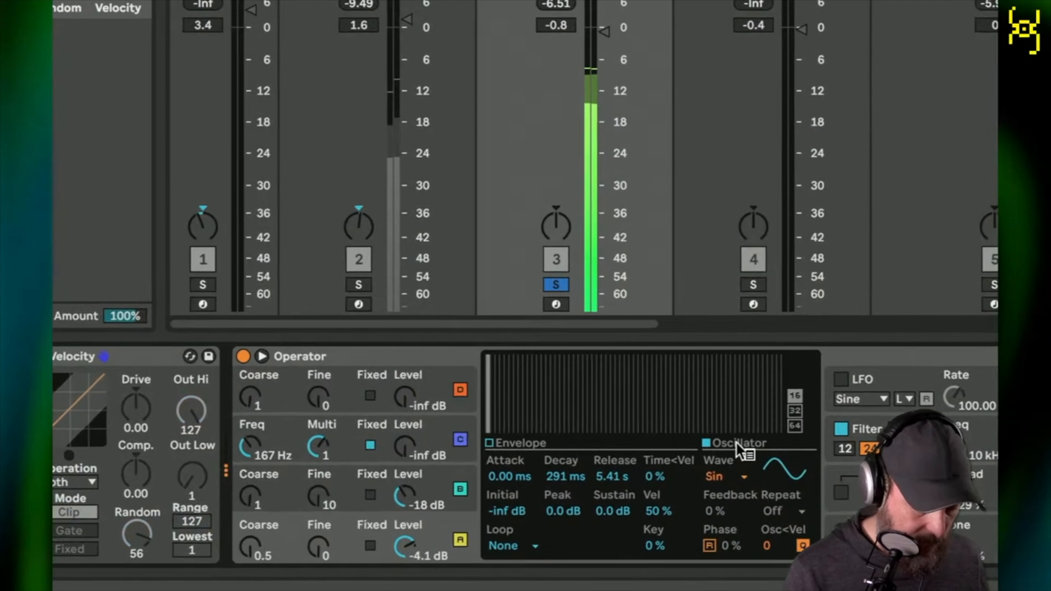
Switch off Operator's oscillators C and B and lengthen oscillator A's envelope release to 6.42 s.
click(462, 445)
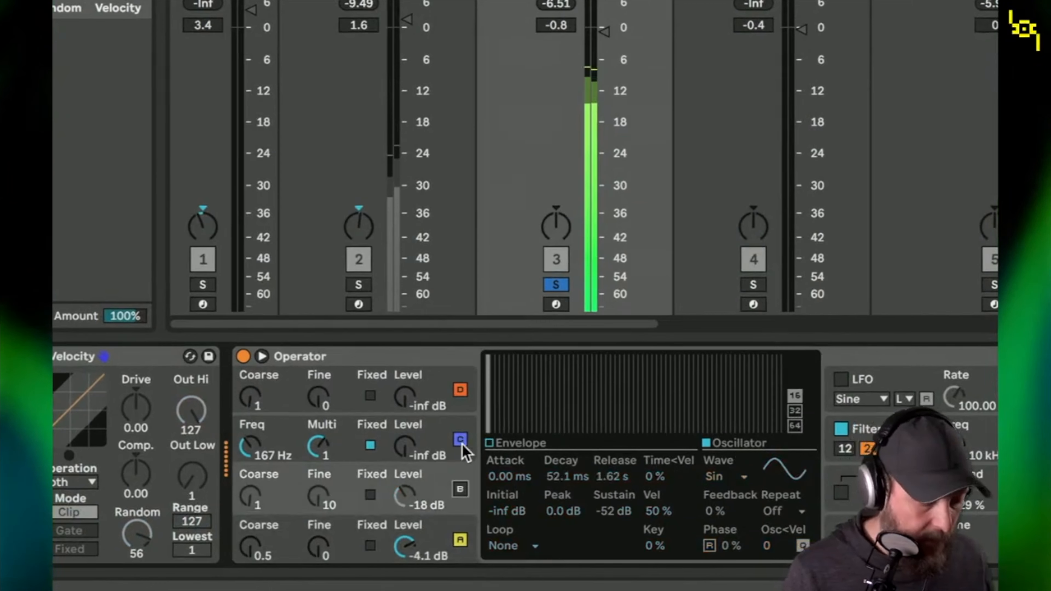
click(455, 494)
click(439, 536)
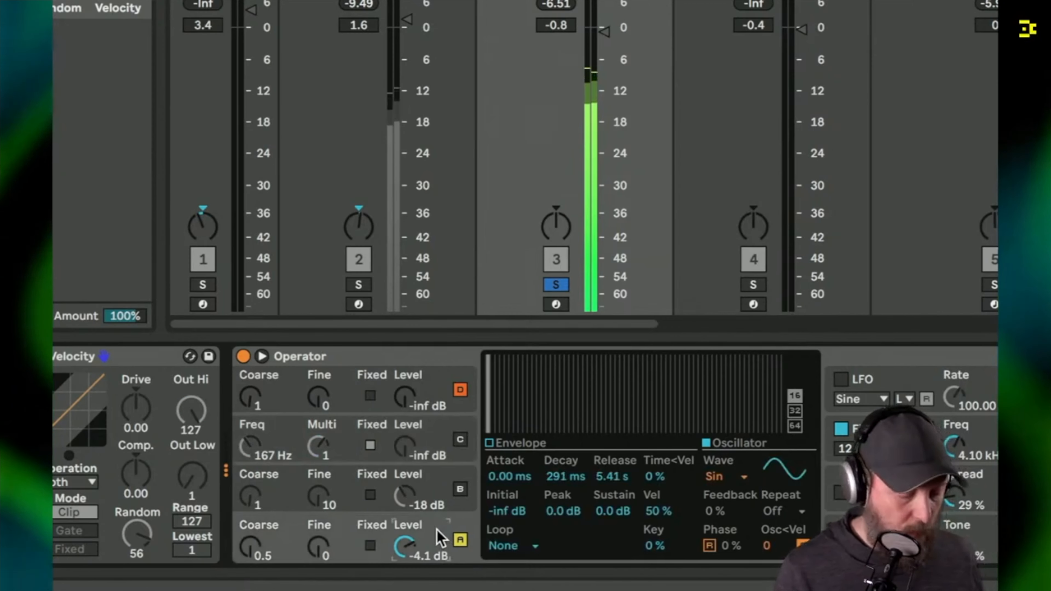
click(611, 476)
drag(614, 476, 614, 480)
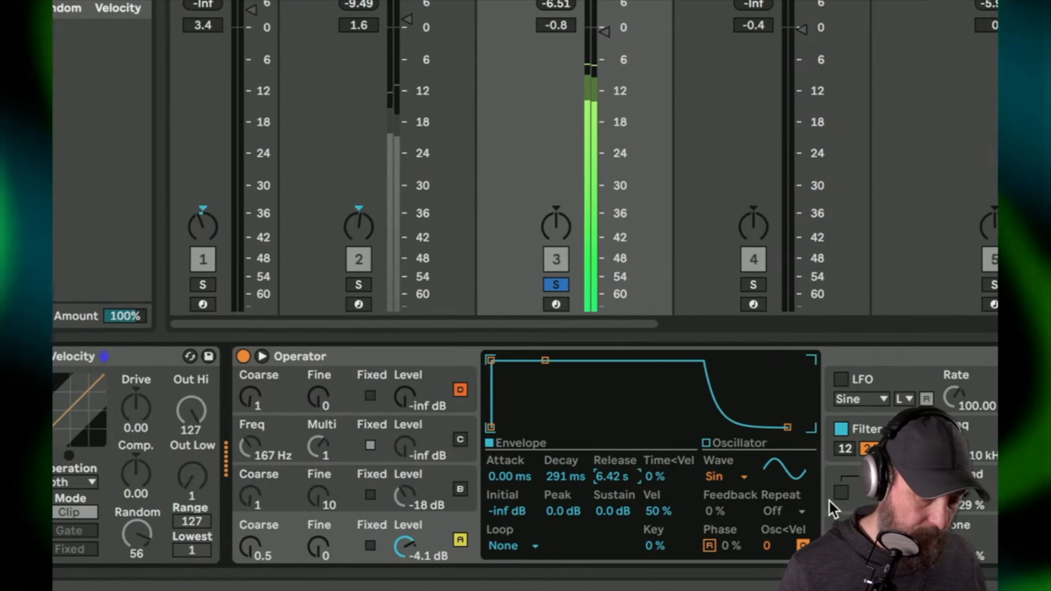
Experiment with oscillator A's Osc<Vel amount, trying values such as 0.1 and 3.1.
click(768, 546)
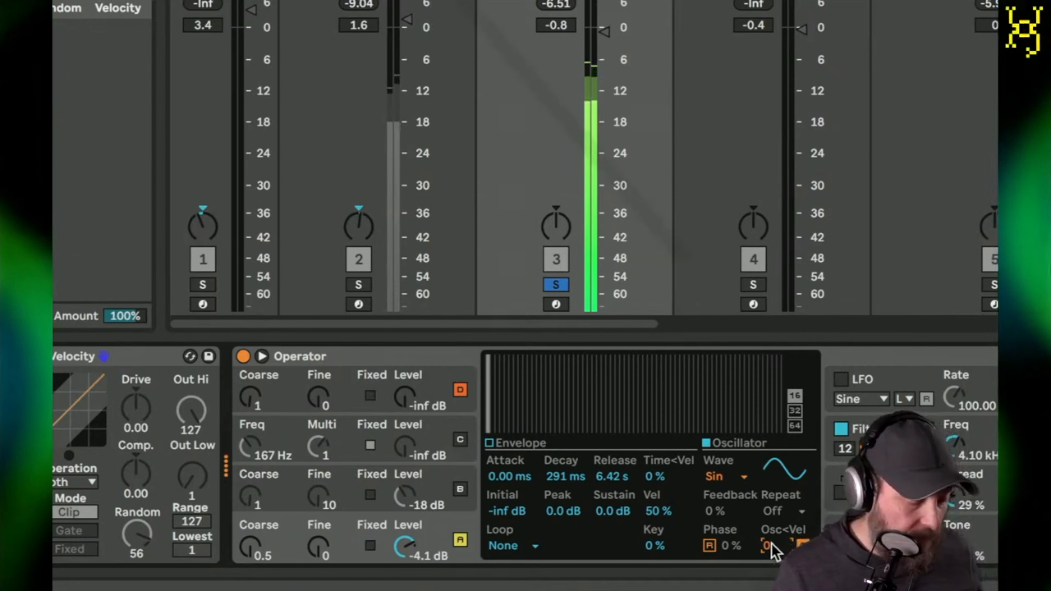
key(Escape)
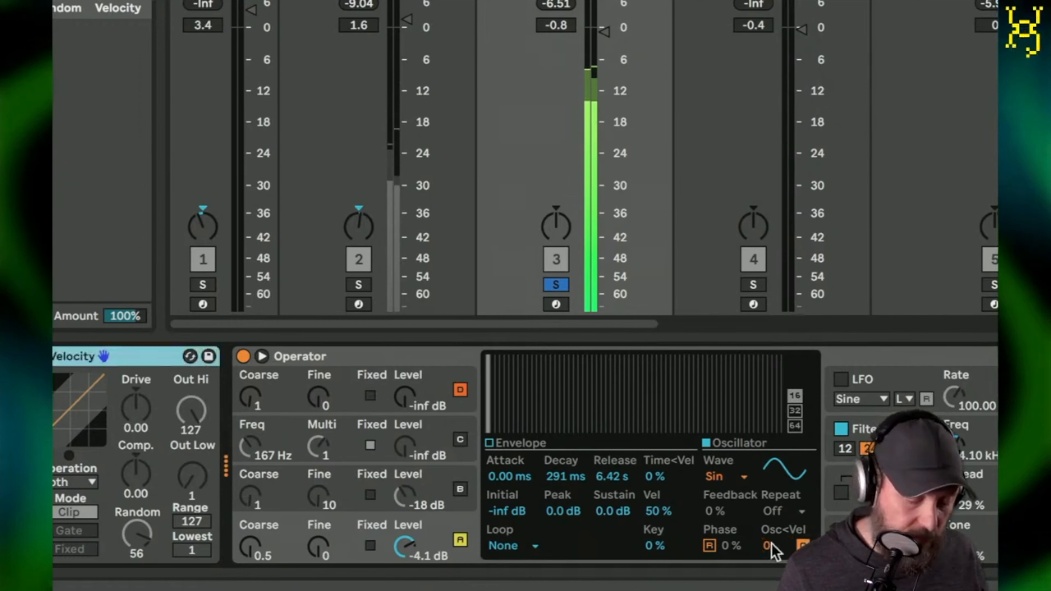
click(769, 545)
text(0.3)
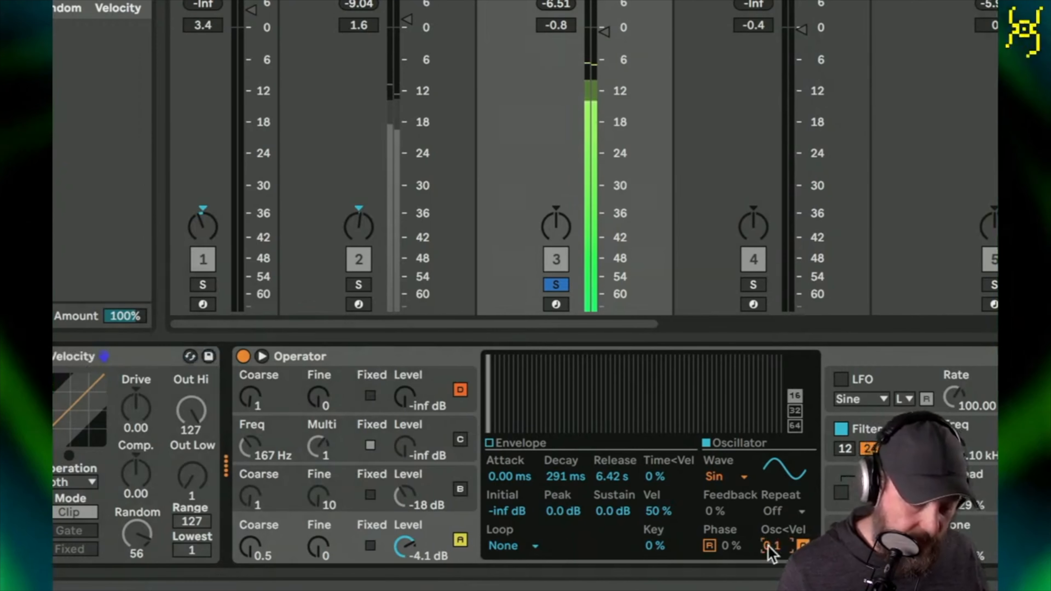
drag(767, 544, 767, 549)
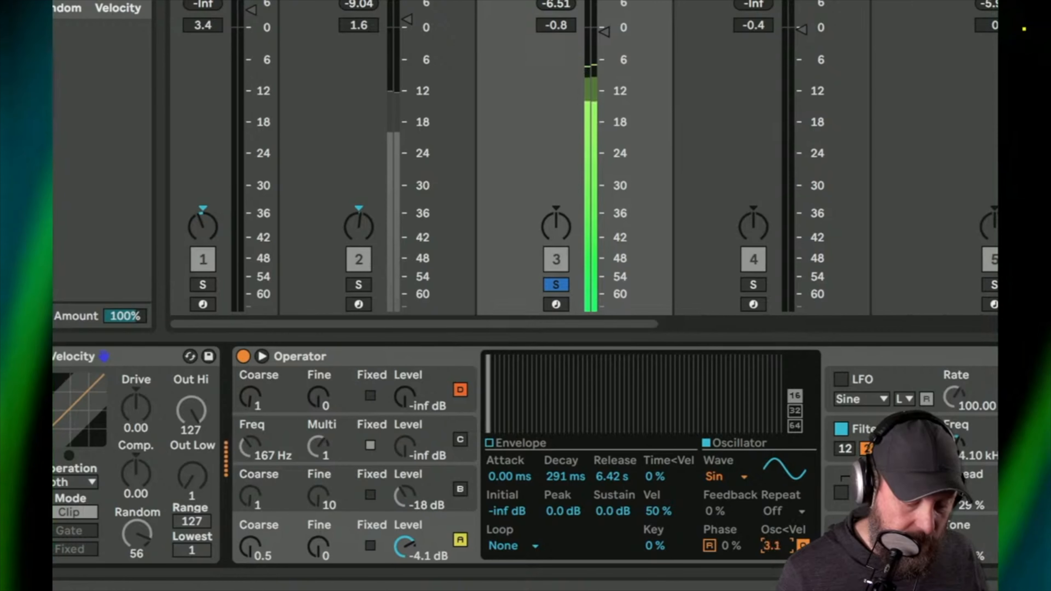
drag(770, 545, 772, 548)
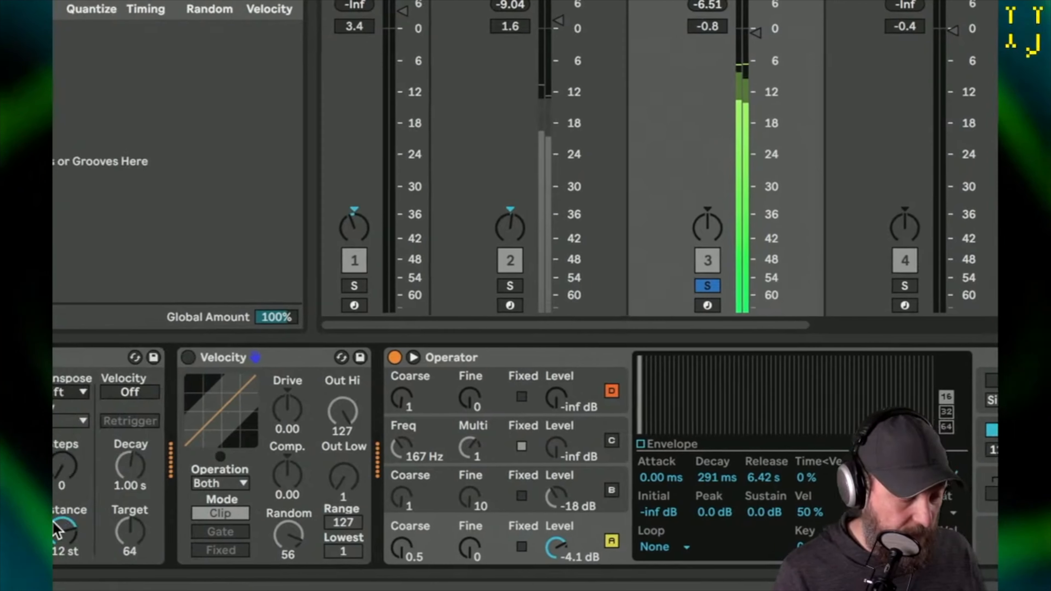
Turn on the Velocity device and re-enable oscillator B with its level raised to -13 dB.
click(187, 357)
click(291, 544)
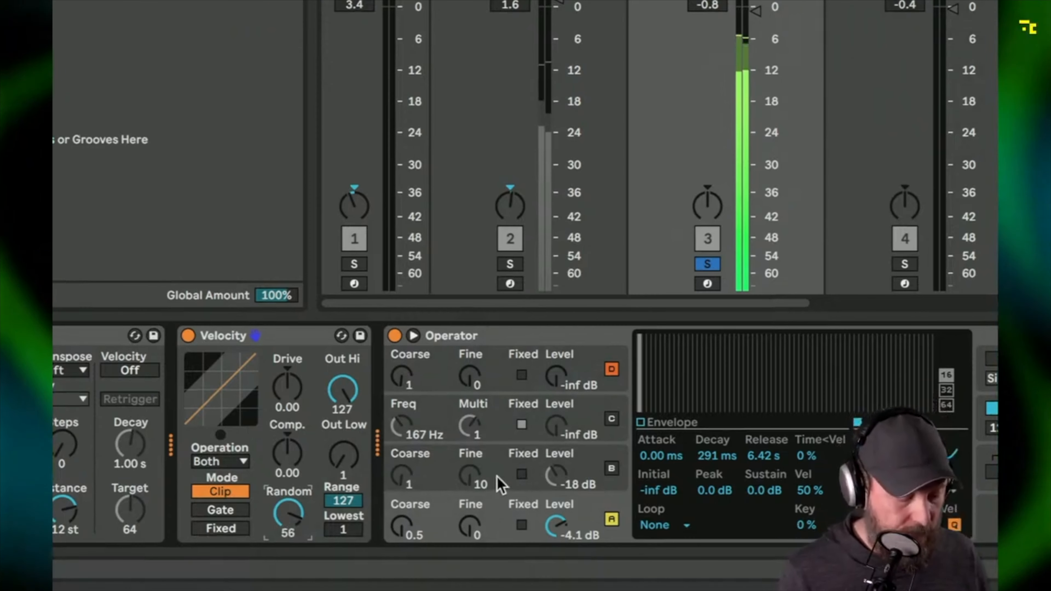
drag(564, 482, 562, 455)
click(613, 470)
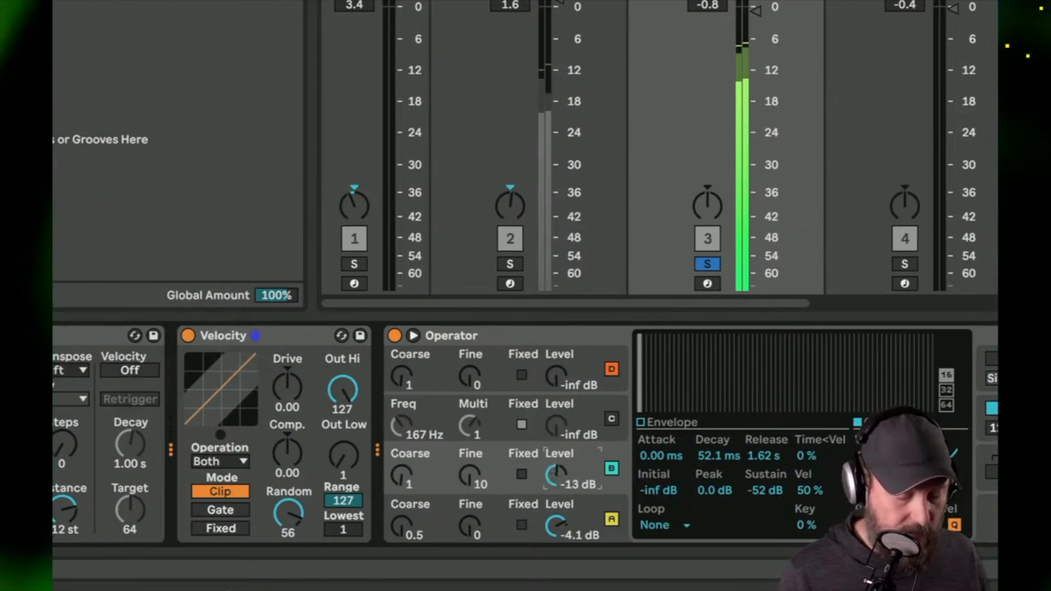
Lengthen oscillator B's envelope to a 123 ms decay and a 4.96 s release.
click(645, 422)
drag(706, 457, 706, 447)
drag(763, 455, 763, 444)
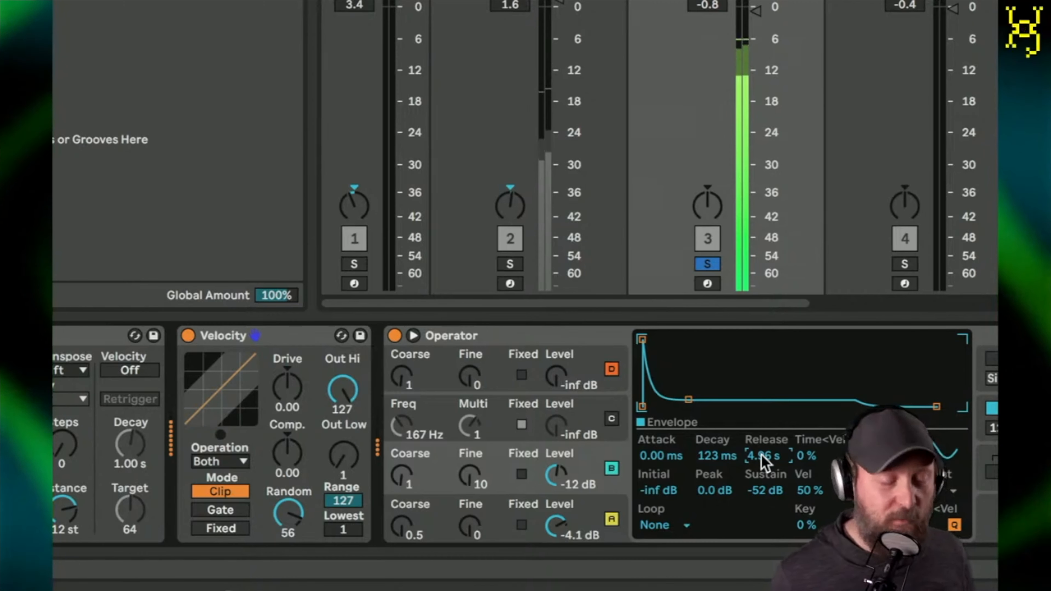
Adjust the Fine tuning to 13 on oscillator B and 988 on oscillator A, and raise oscillator B's level to -7.3 dB.
drag(469, 480, 469, 472)
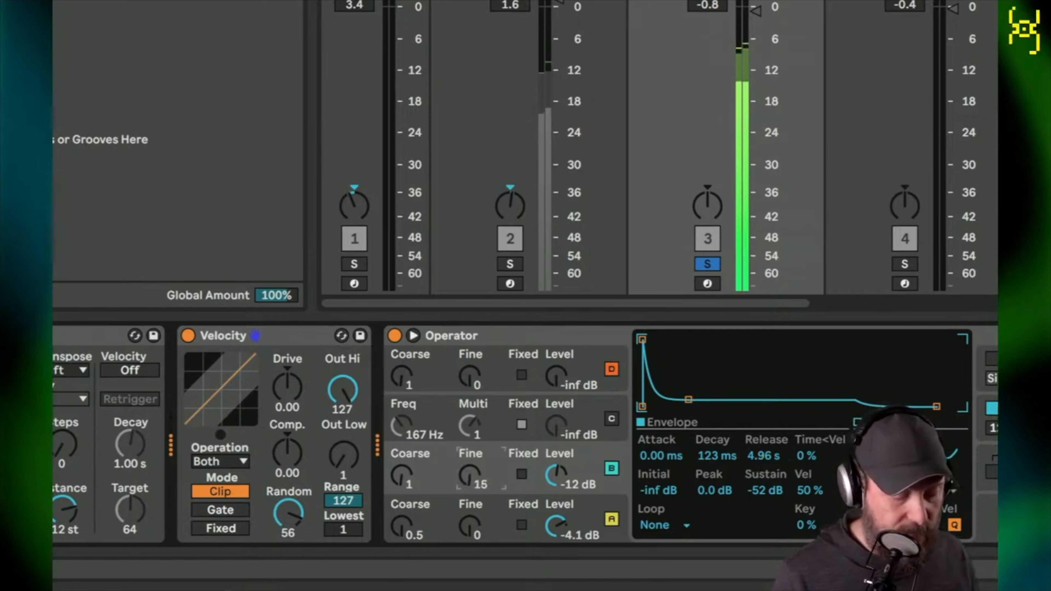
drag(469, 529, 469, 472)
drag(470, 525, 470, 533)
drag(476, 485, 475, 478)
drag(482, 531, 482, 529)
drag(562, 472, 562, 462)
Lower Operator's filter frequency and take track 3 out of solo.
drag(712, 458, 712, 465)
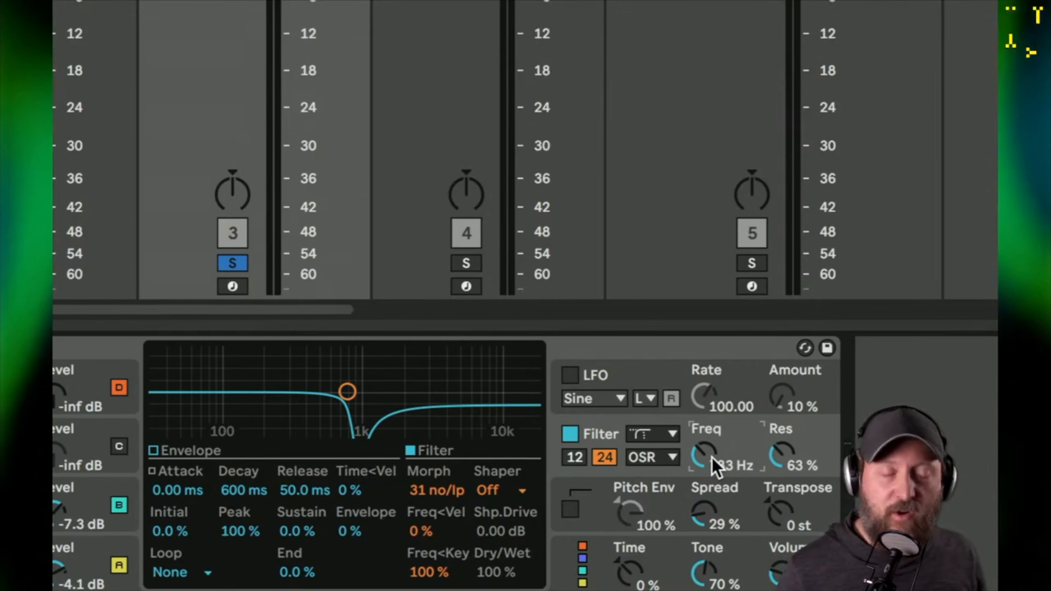
click(481, 431)
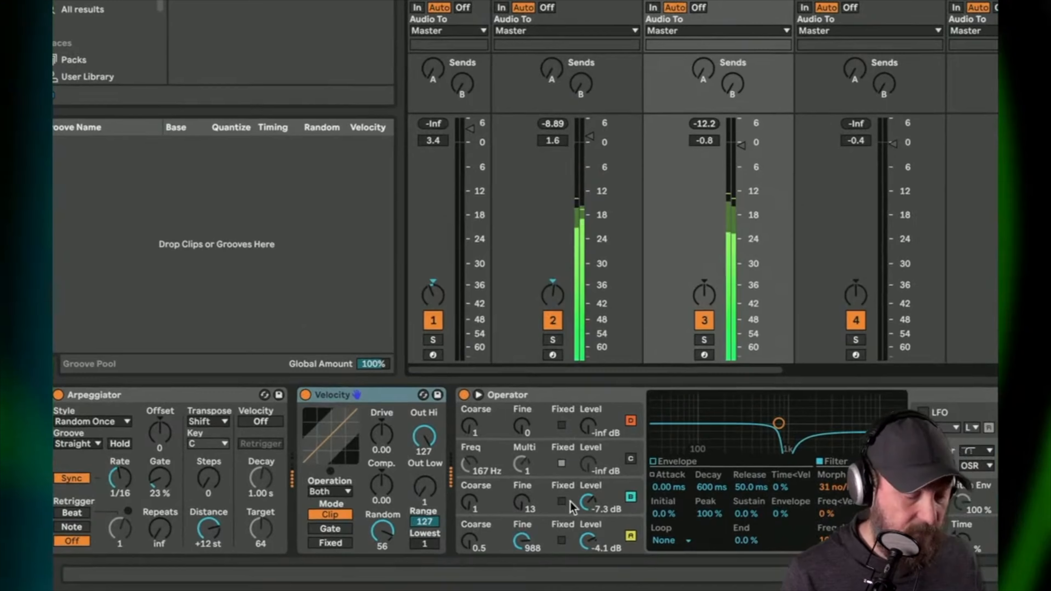
Fine-tune oscillator B to 8 and oscillator A to 990, and show oscillator C's envelope.
drag(373, 535, 374, 541)
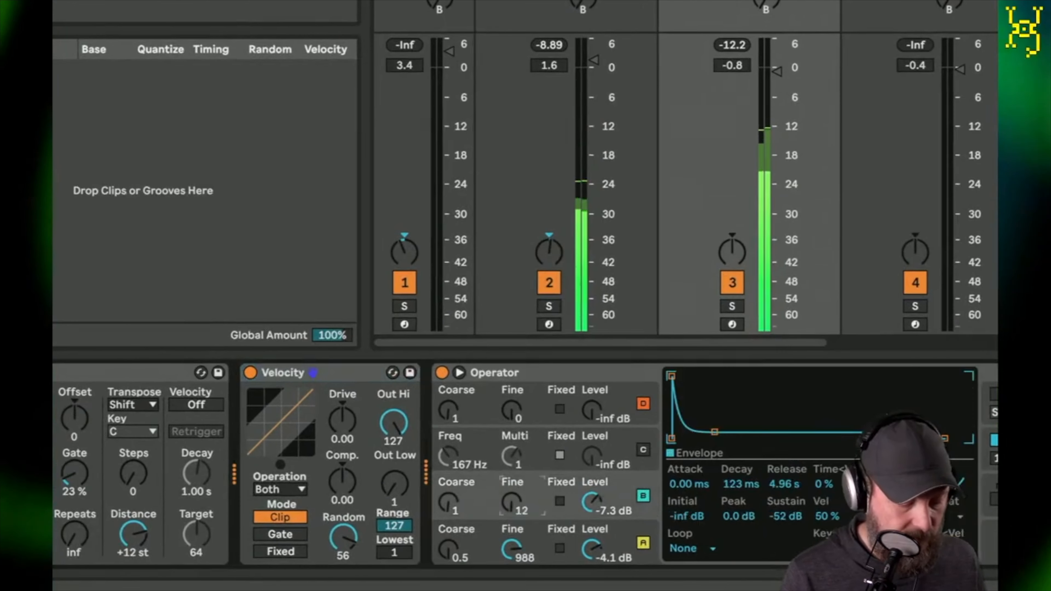
drag(511, 502, 512, 504)
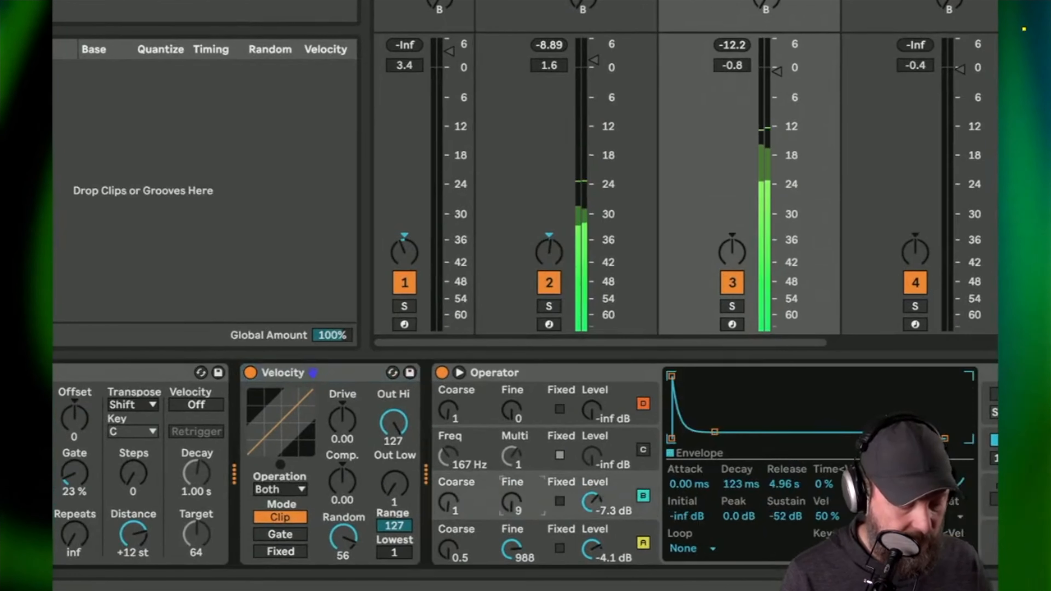
drag(513, 552, 514, 550)
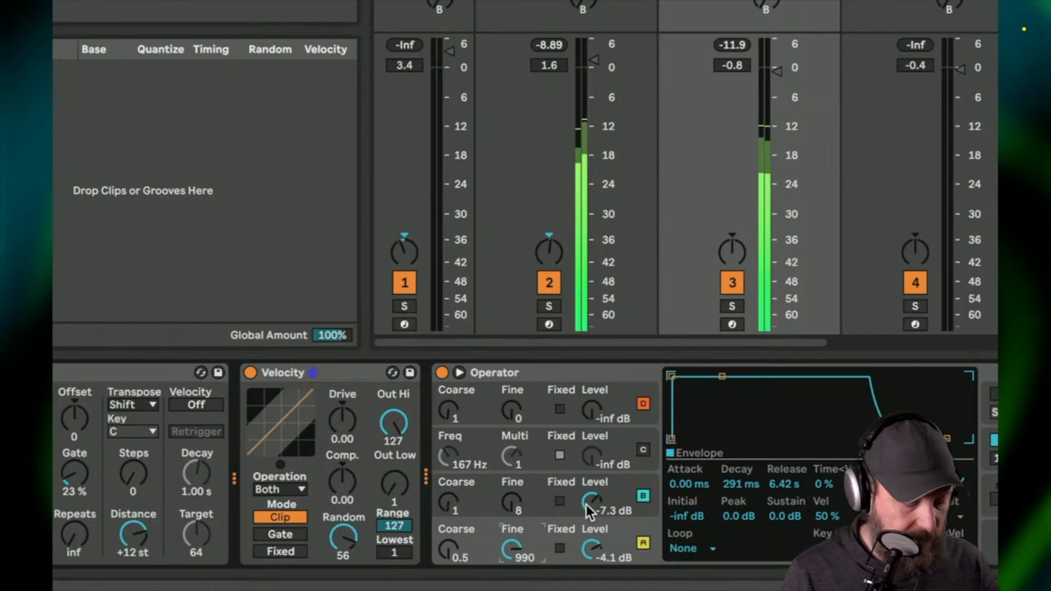
click(577, 464)
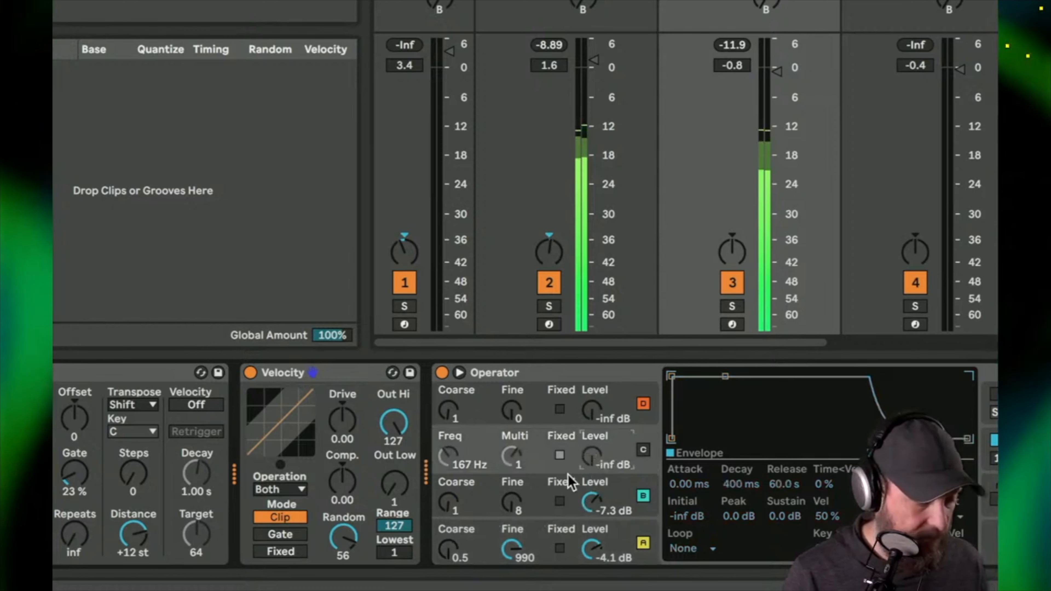
scroll(736, 70, right, 3)
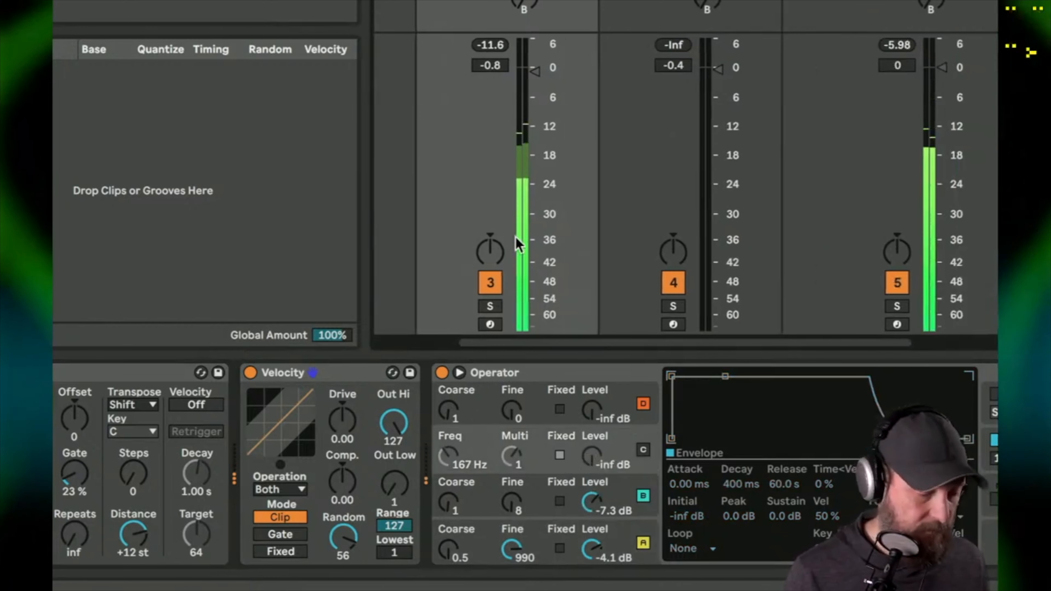
Set the mixer volume of track 3 to -0.6 dB and of track 2 to -7.0 dB.
mouse_move(534, 71)
mouse_down()
mouse_move(534, 132)
mouse_move(535, 69)
mouse_up()
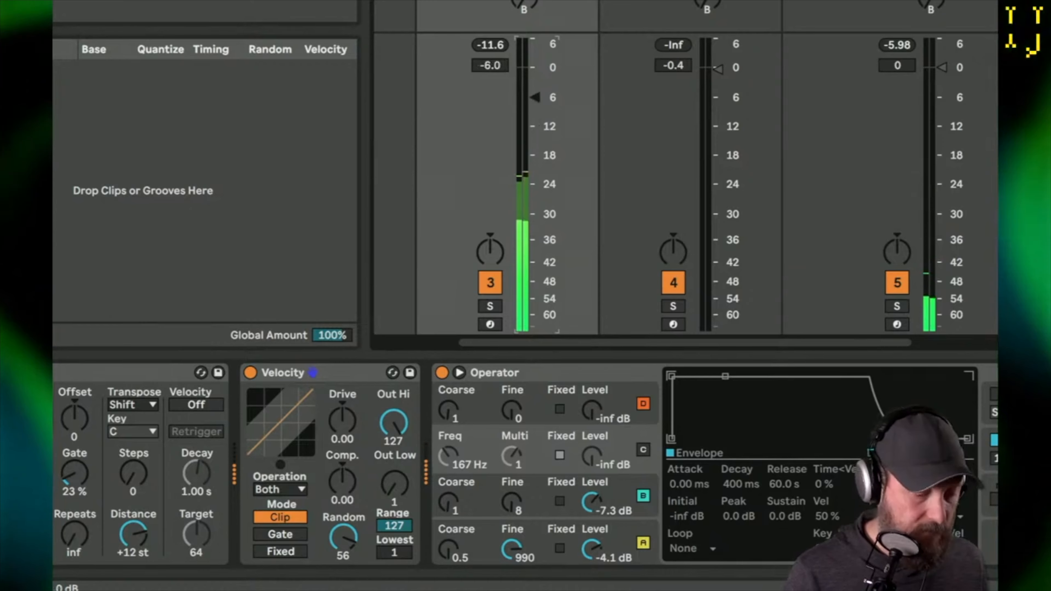
scroll(596, 87, left, 3)
drag(596, 87, 596, 130)
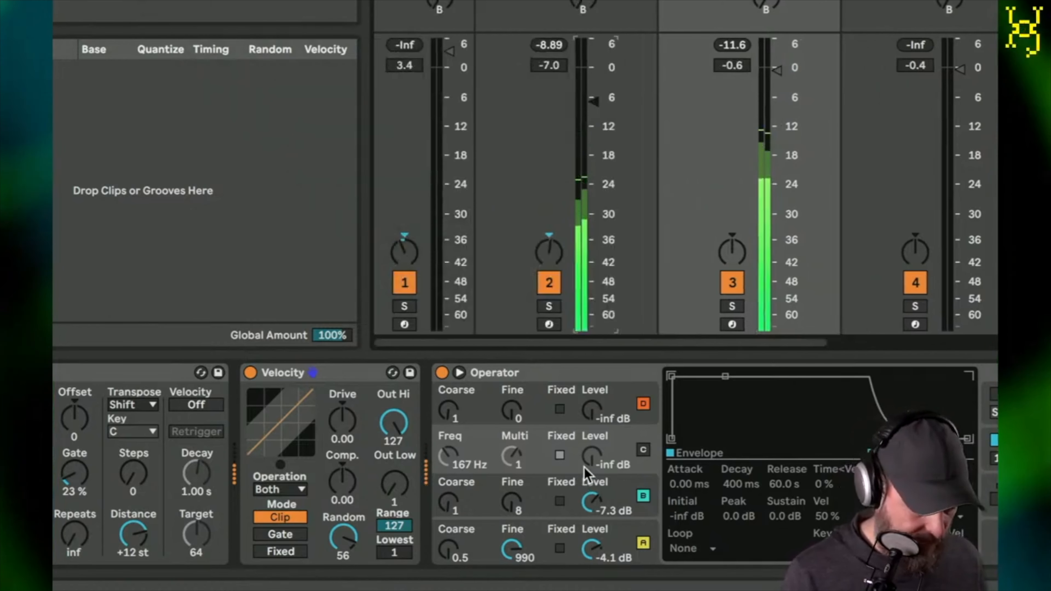
Lower oscillator B's level to -17 dB and oscillator A's to -4.4 dB, and set oscillator A's Osc<Vel to 3.8.
drag(591, 502, 591, 520)
drag(591, 549, 591, 551)
drag(710, 517, 710, 514)
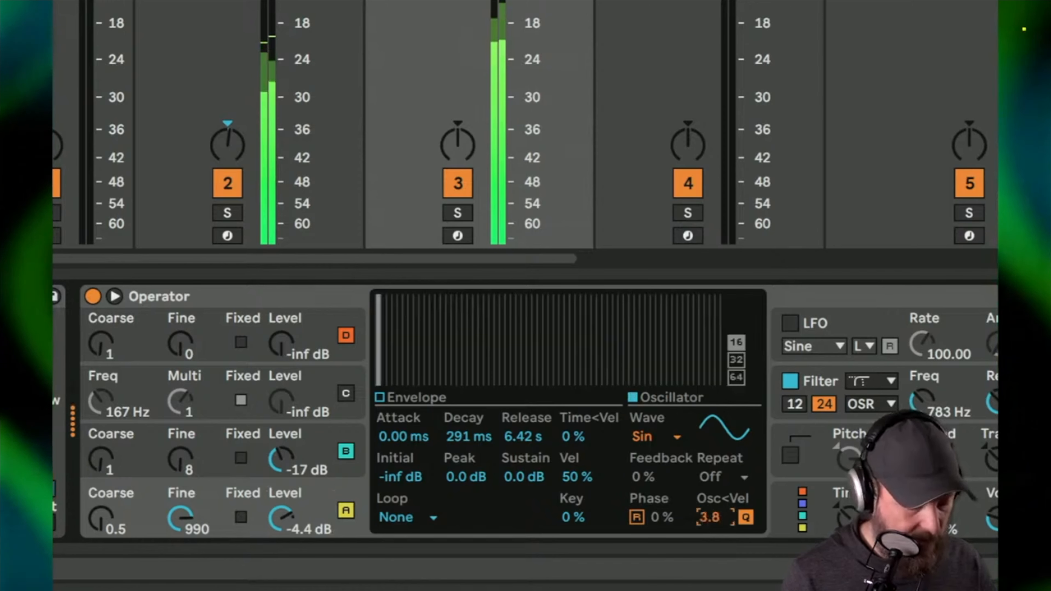
Raise oscillator B's level to -12 dB and lengthen its envelope to a 376 ms decay and a 60.0 s release.
drag(276, 459, 276, 445)
drag(513, 431, 480, 424)
drag(523, 480, 523, 439)
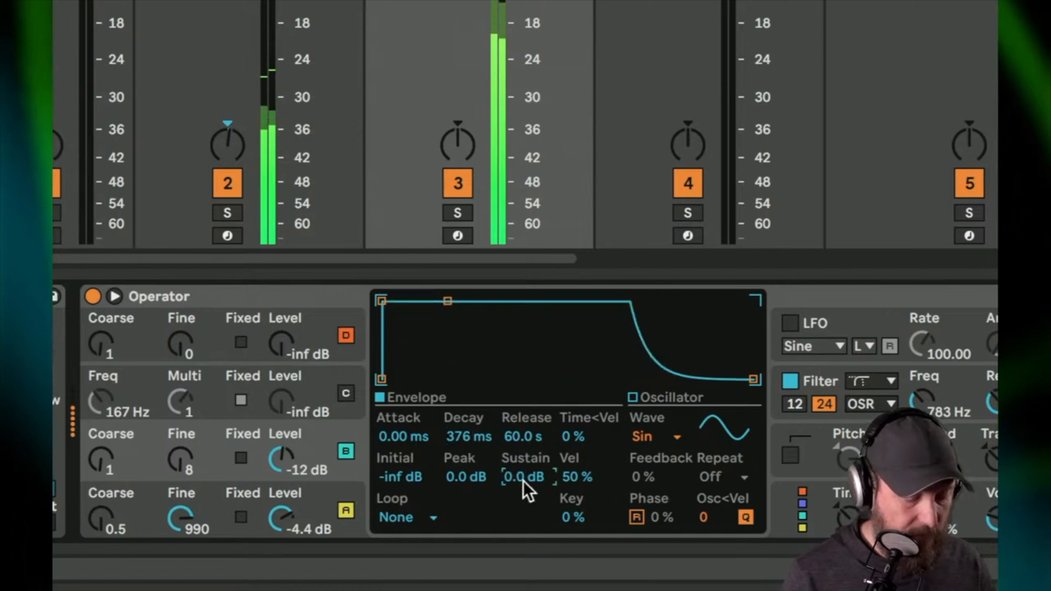
Set oscillator A's Fine tuning to 999, and with track 3 soloed bring oscillator B's level to -8.6 dB.
drag(292, 466, 292, 482)
drag(180, 517, 180, 514)
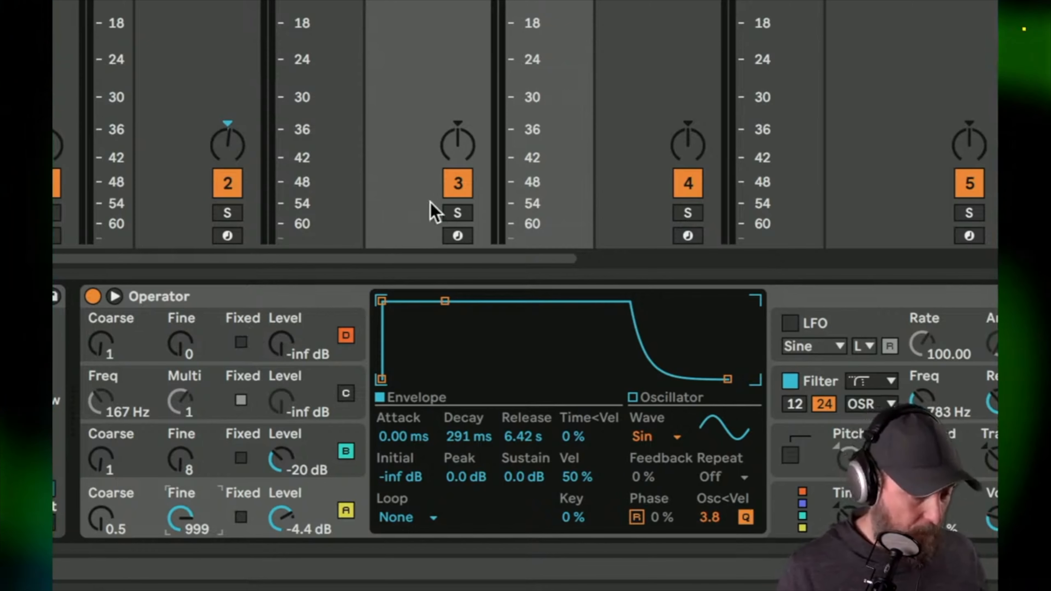
click(446, 213)
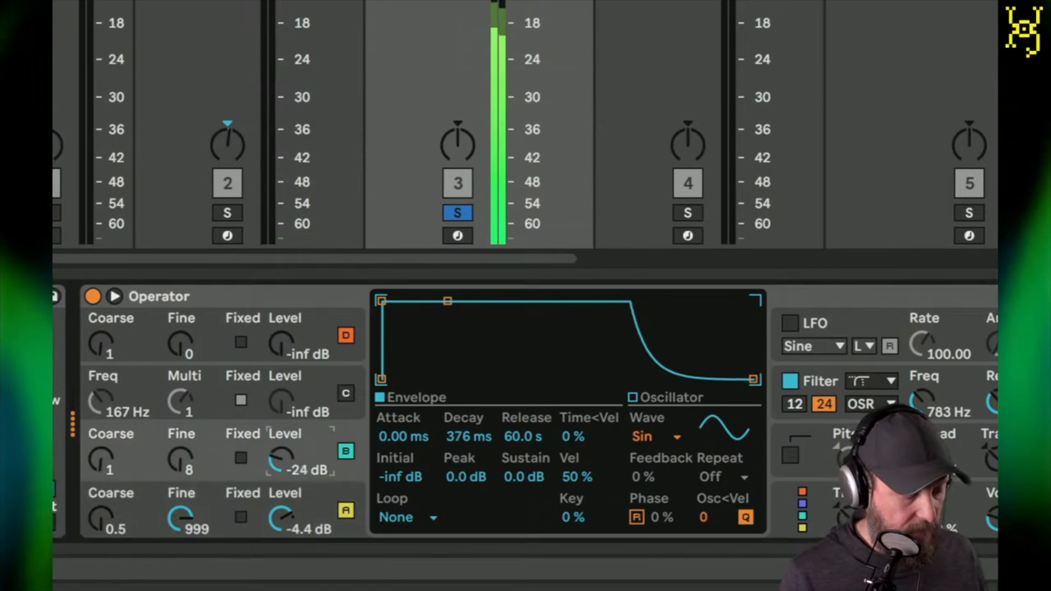
drag(281, 460, 282, 418)
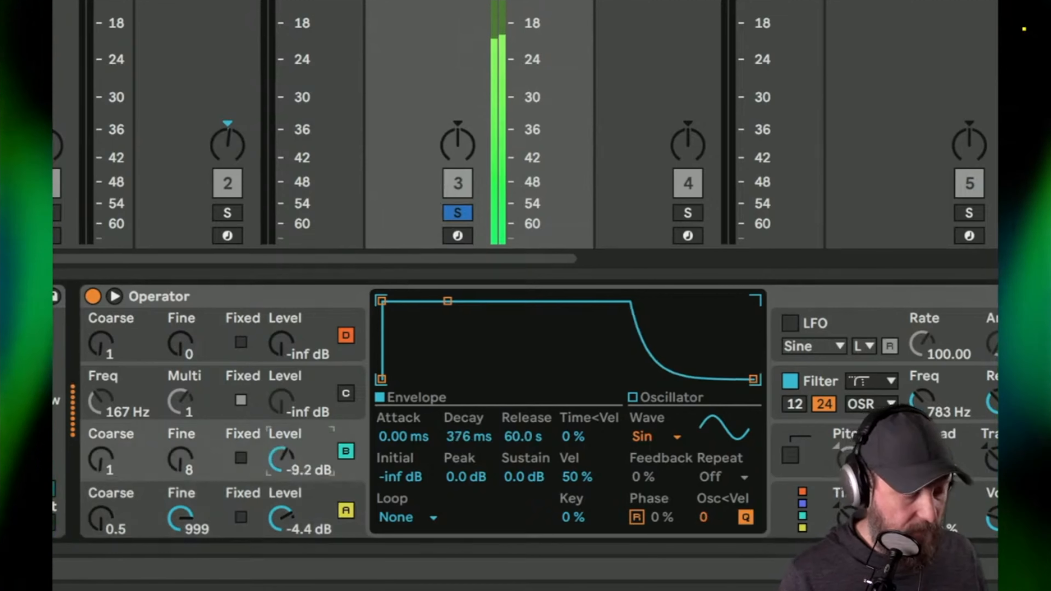
drag(282, 455, 282, 459)
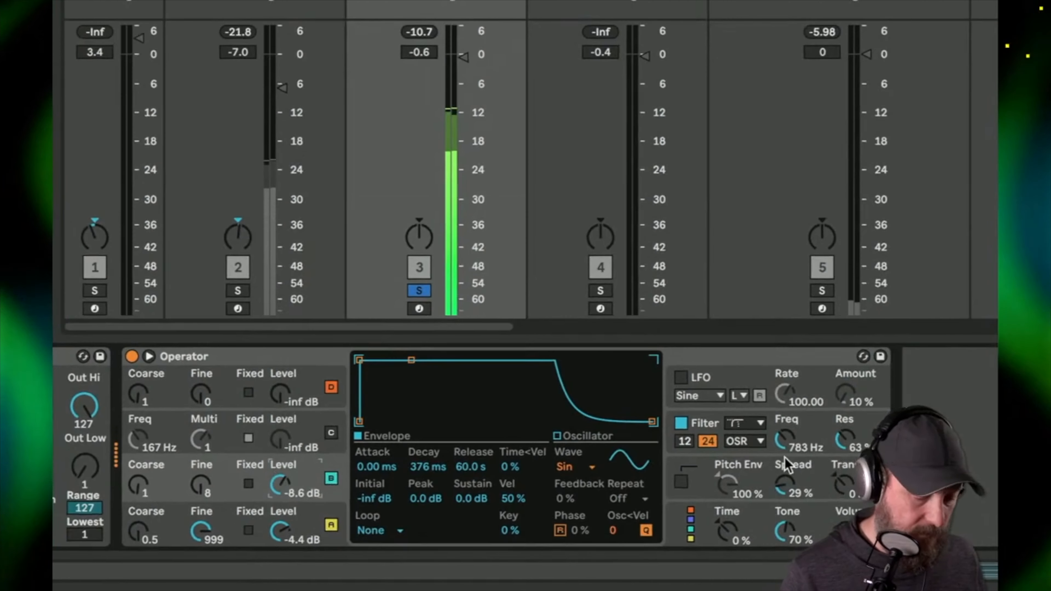
Lower Operator's filter frequency to 208 Hz.
drag(922, 401, 921, 416)
drag(784, 440, 785, 460)
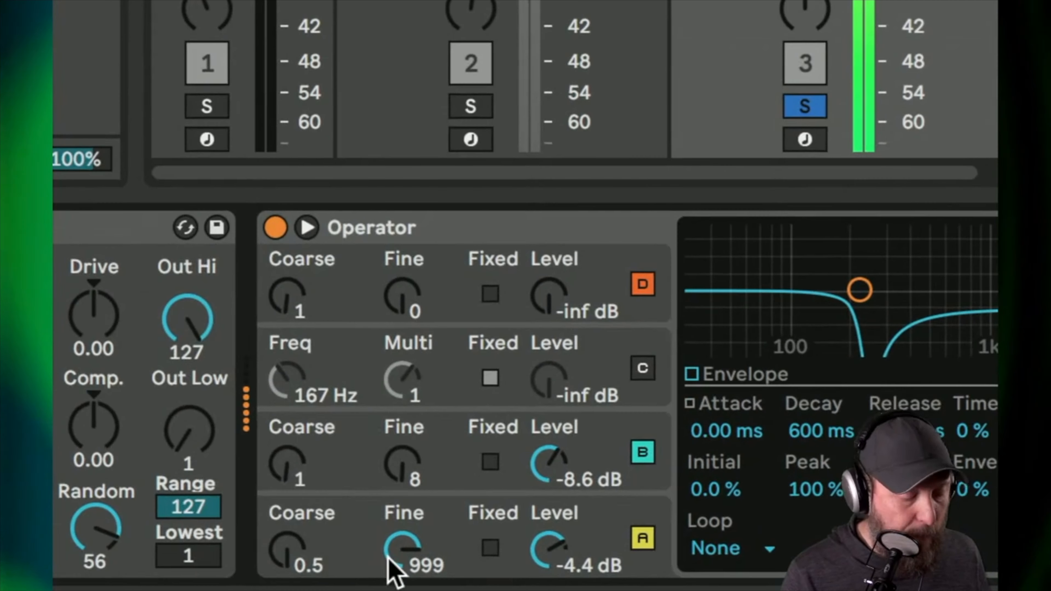
Set the Fine tuning to 994 on oscillator A and 4 on oscillator B, and lower oscillator B's level to -16 dB.
drag(202, 537, 203, 535)
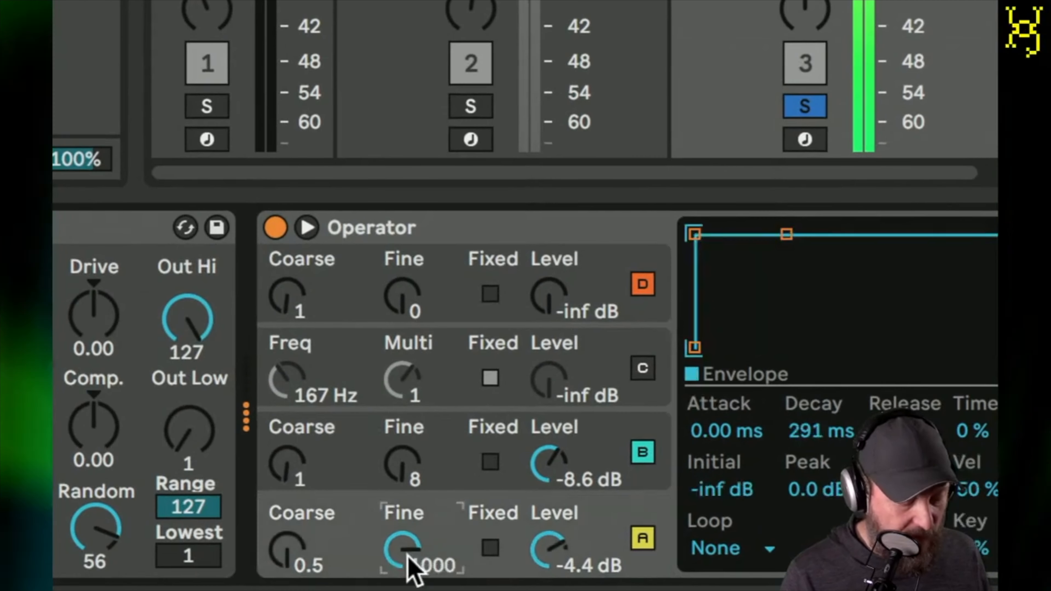
click(406, 464)
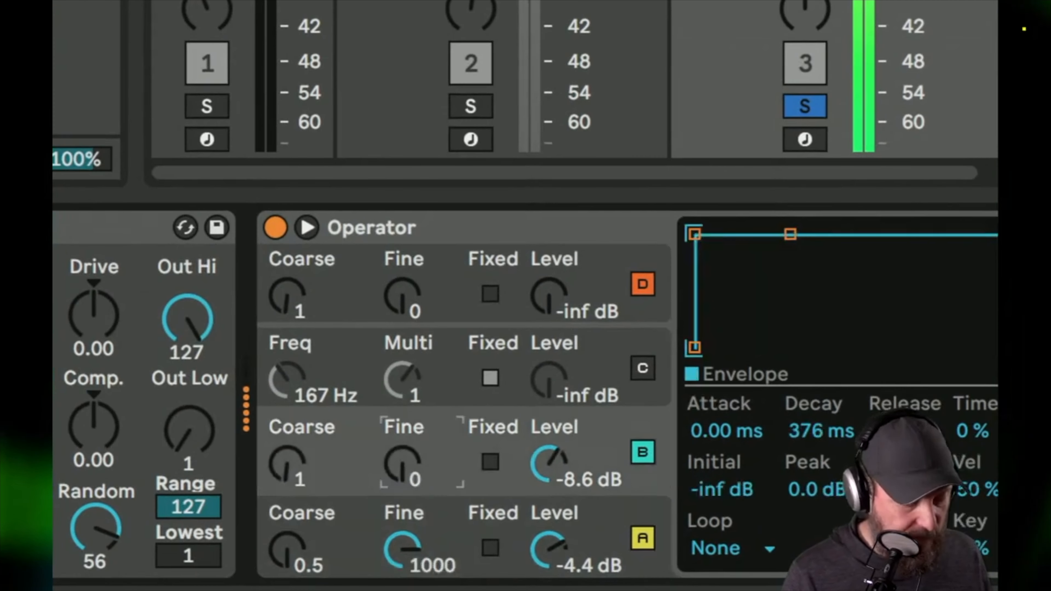
drag(408, 554, 407, 558)
click(403, 468)
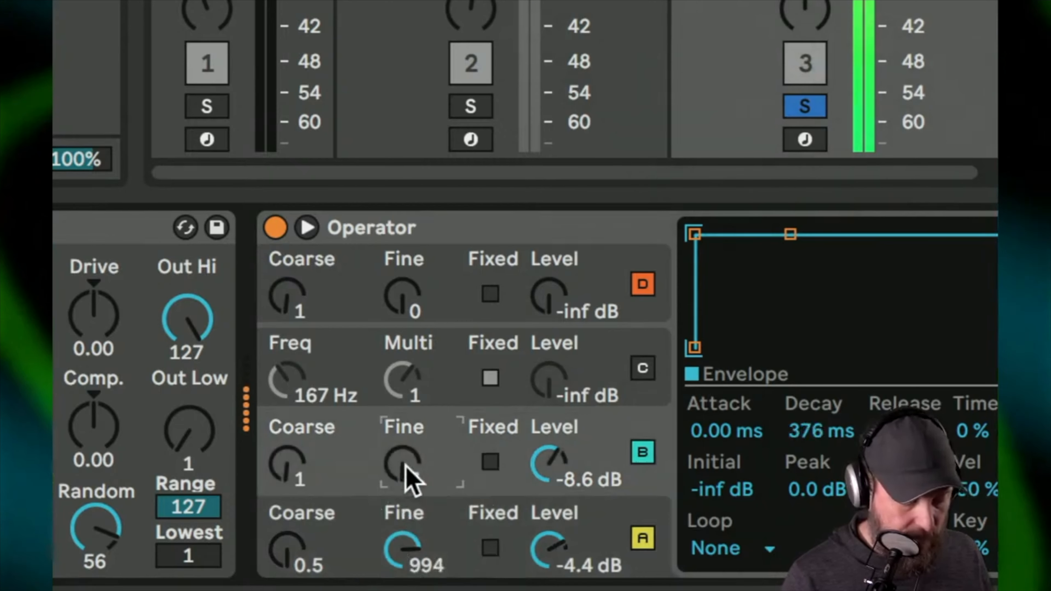
drag(556, 462, 556, 471)
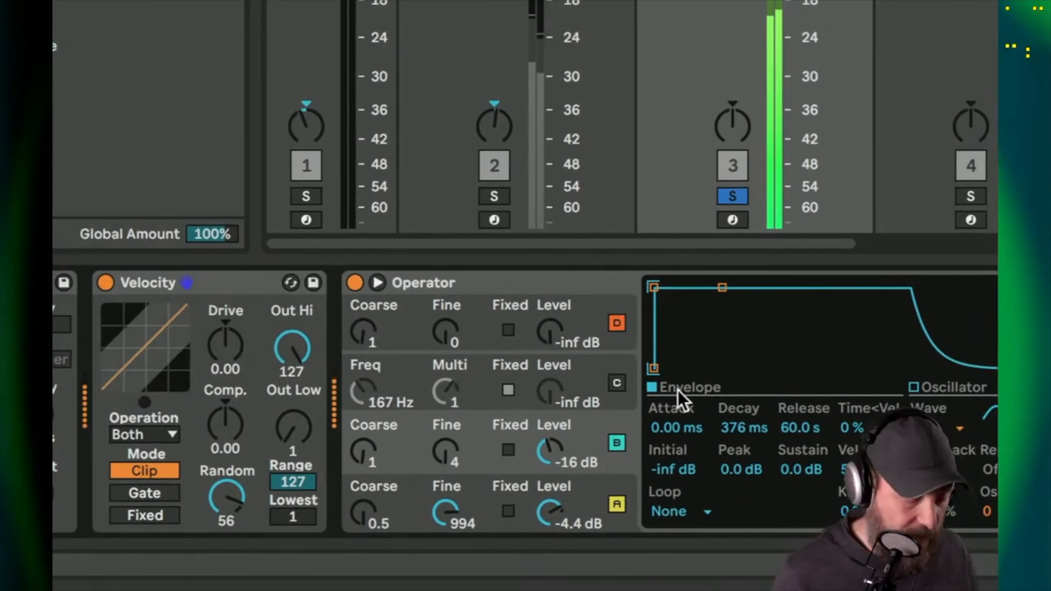
Set oscillator A's attack to 0.15 ms, and oscillator B's envelope to 0.31 ms attack, 87.3 ms decay and 9.06 s release.
click(590, 490)
drag(678, 429, 678, 419)
click(591, 439)
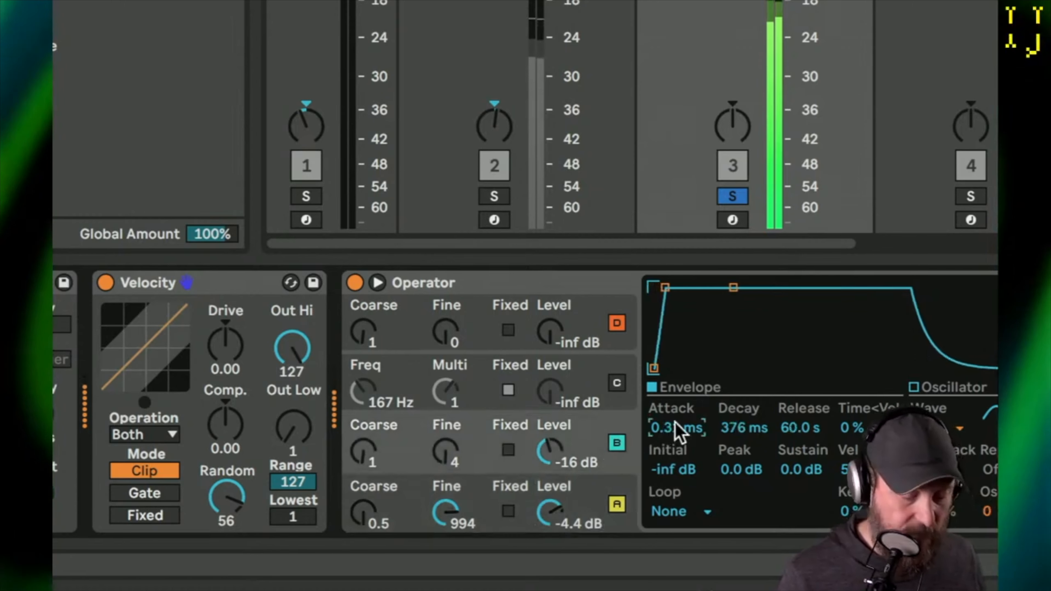
drag(787, 428, 743, 445)
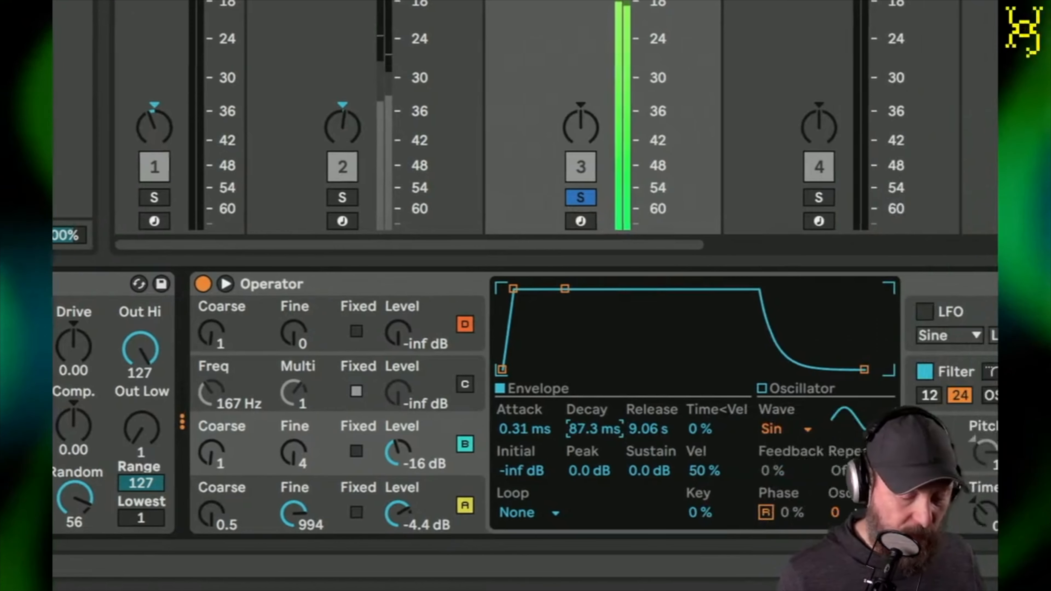
Set oscillator B's Osc<Vel to 7.8 and its level to -12 dB, and try its Coarse tuning at 0.5.
click(989, 513)
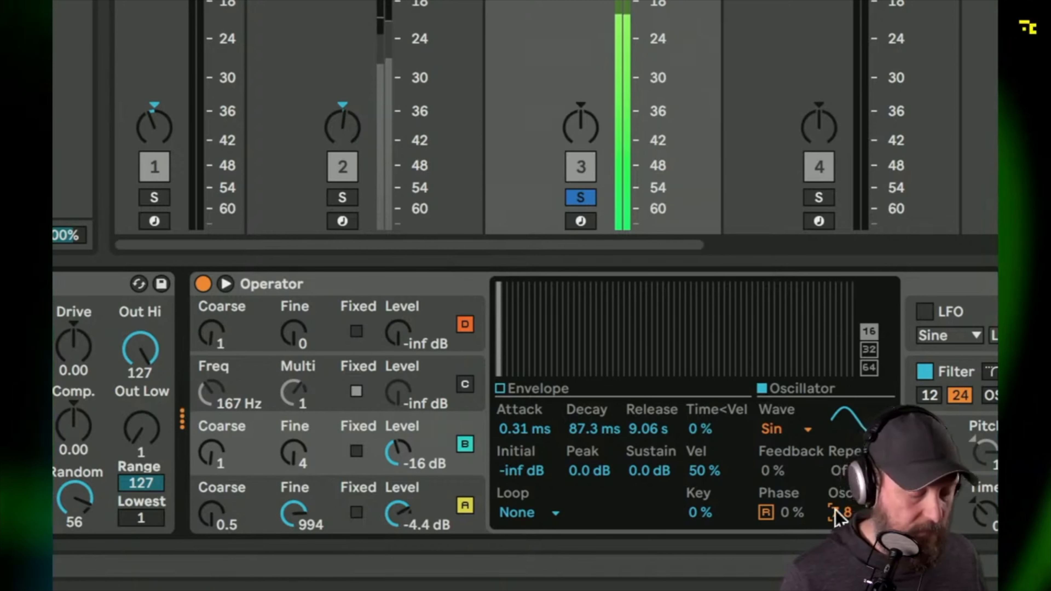
drag(403, 467, 403, 456)
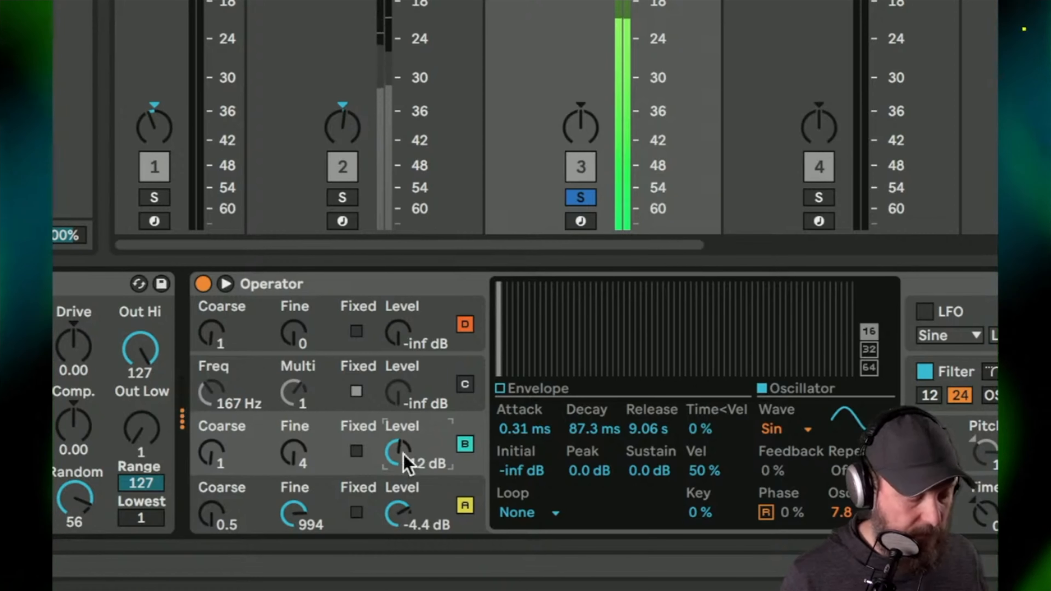
drag(217, 468, 219, 472)
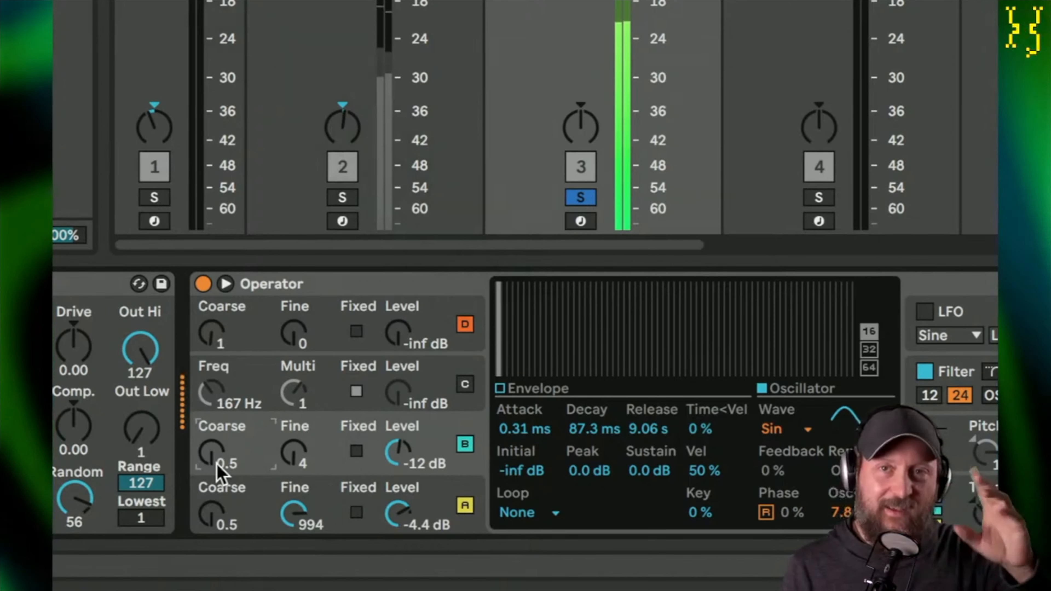
Raise Operator's filter resonance to 75% and its frequency to 1.68 kHz.
scroll(218, 473, up, 1)
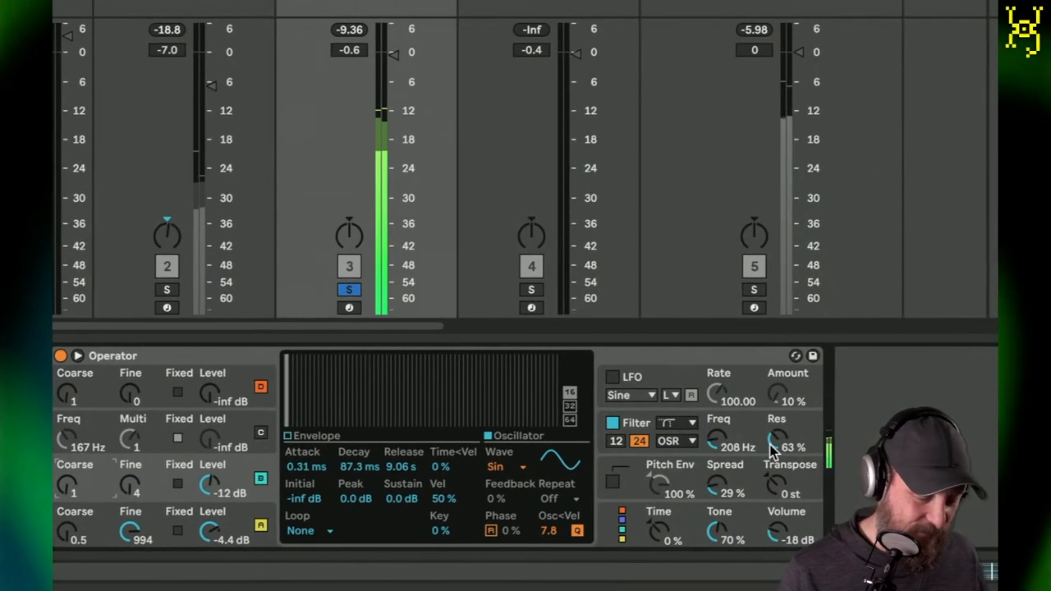
drag(773, 451, 773, 435)
drag(379, 384, 474, 385)
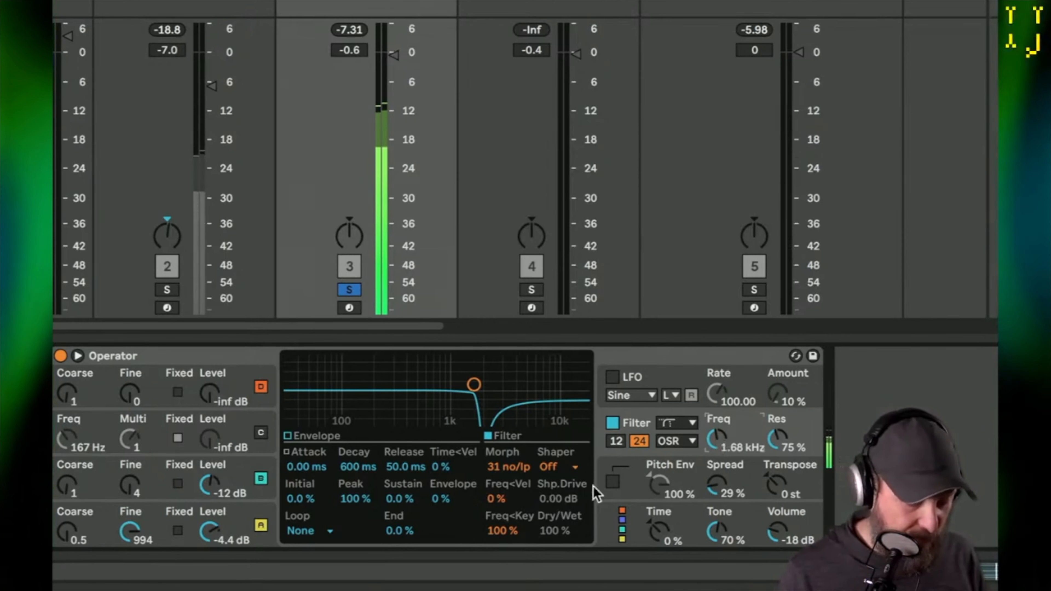
Set the filter's Freq<Vel modulation to 71% and lower the filter frequency to 673 Hz.
click(498, 498)
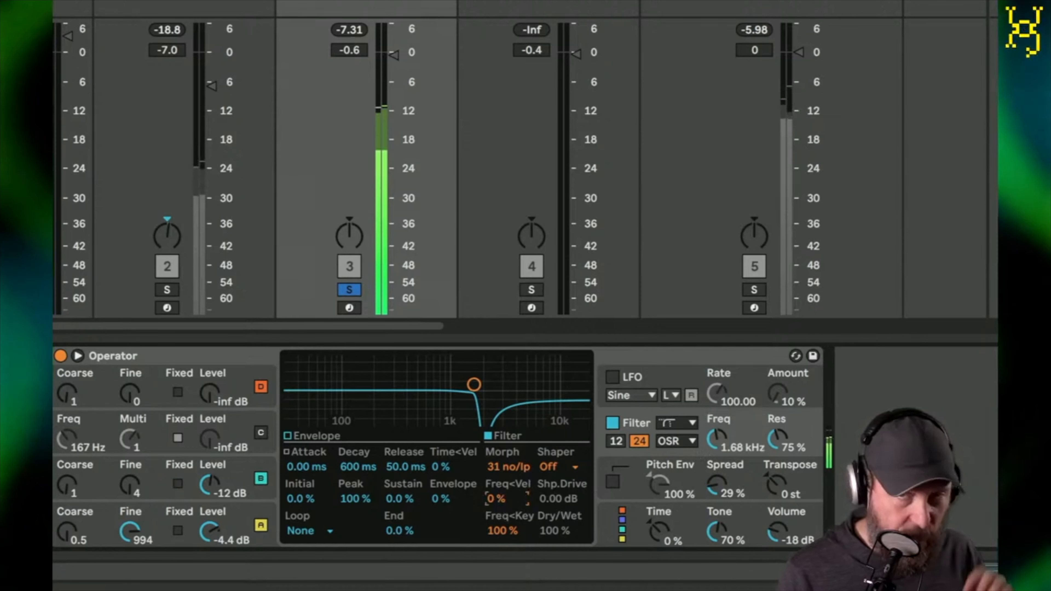
mouse_move(499, 499)
mouse_down()
mouse_move(498, 480)
mouse_move(498, 495)
mouse_up()
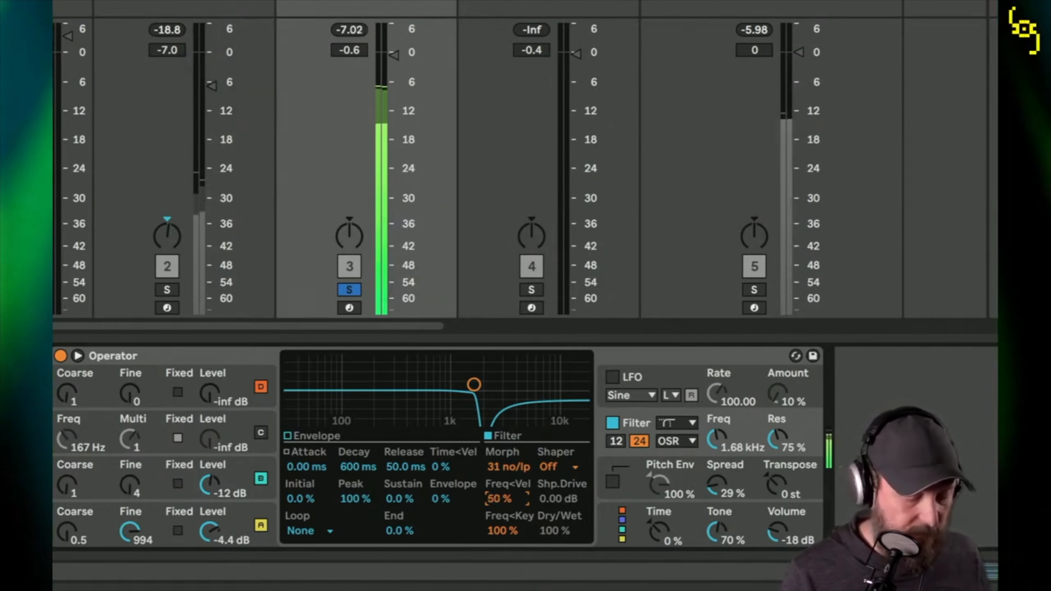
drag(722, 446, 722, 471)
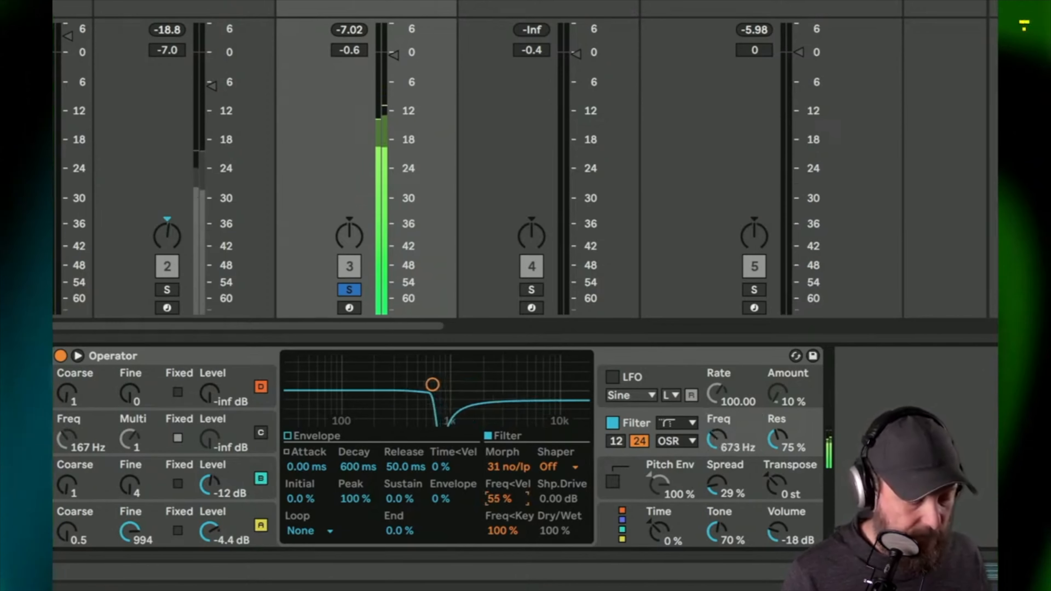
drag(504, 500, 504, 499)
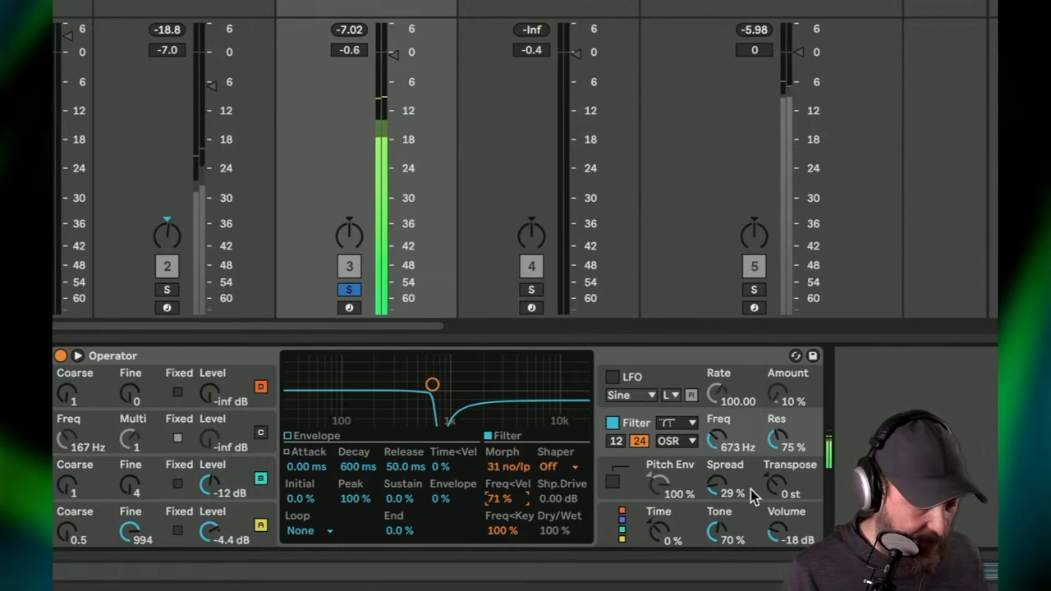
Check the phase settings of oscillators A and B and try phase retrigger on oscillator B.
click(239, 511)
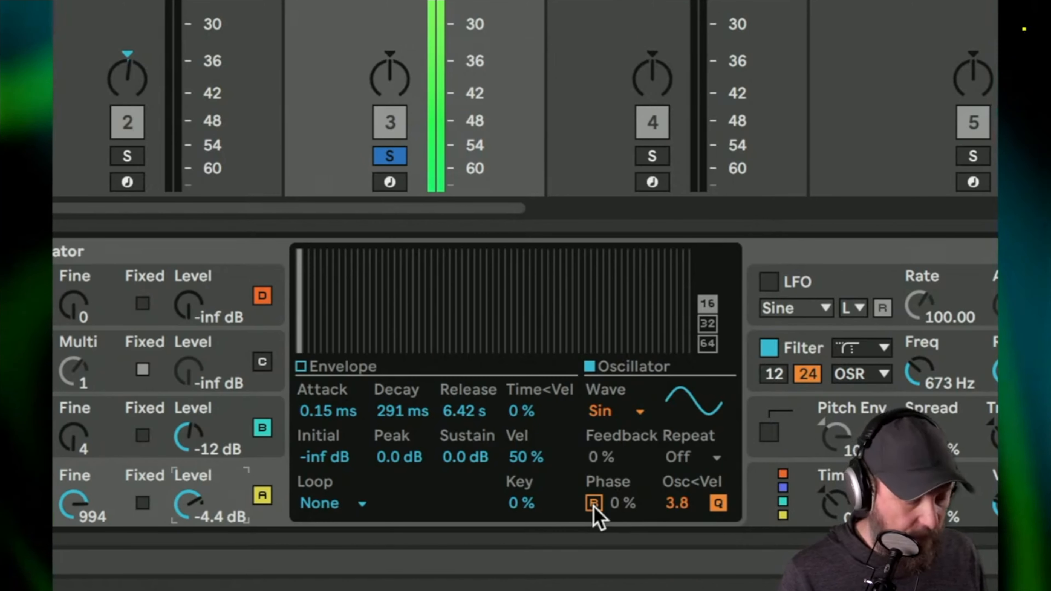
click(219, 418)
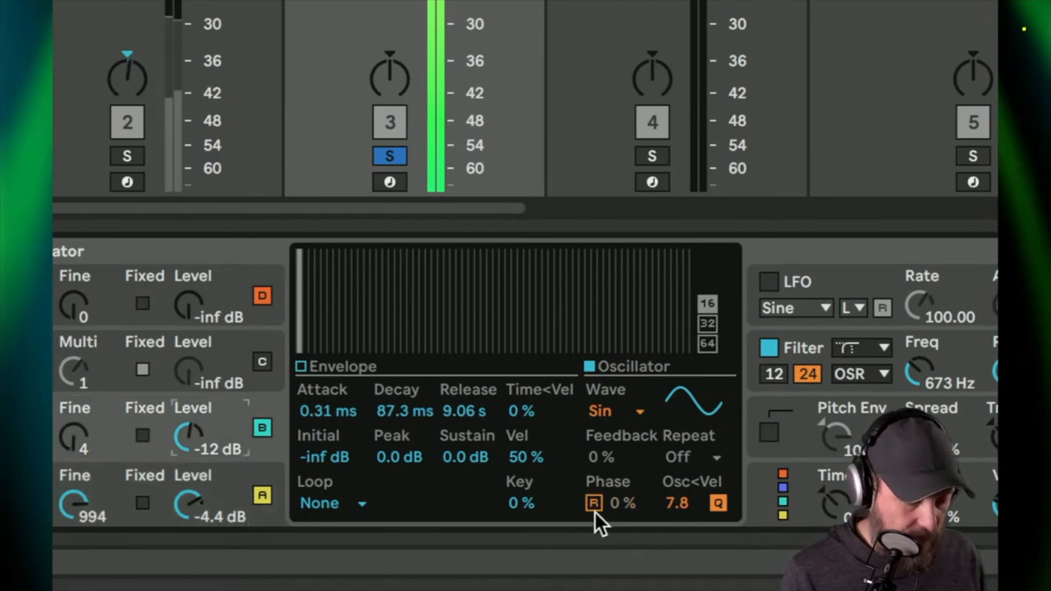
click(594, 503)
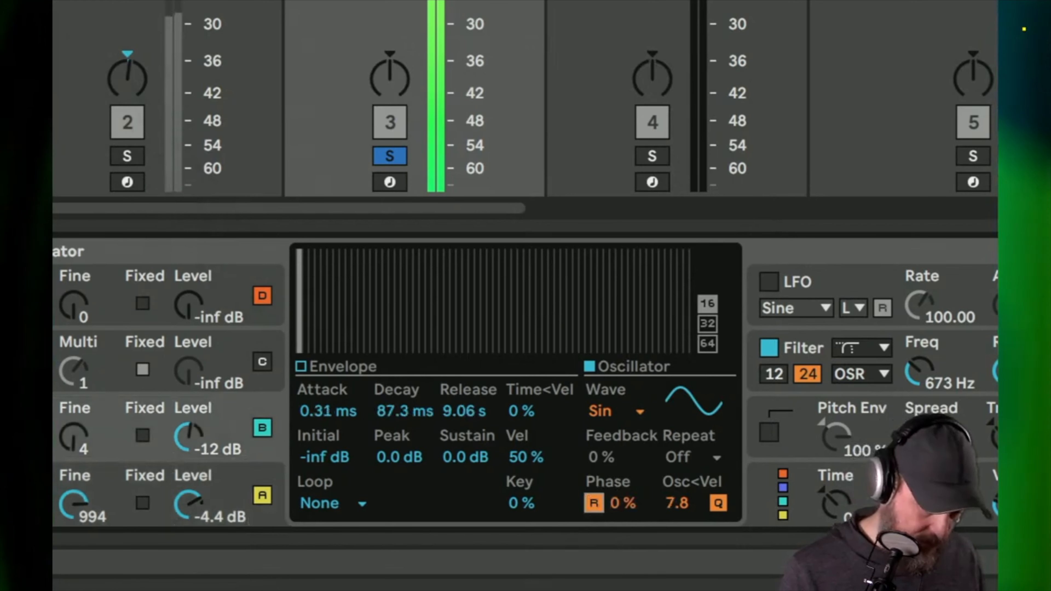
Set Operator's Spread to 59% and show the settings of oscillators B and A.
click(919, 435)
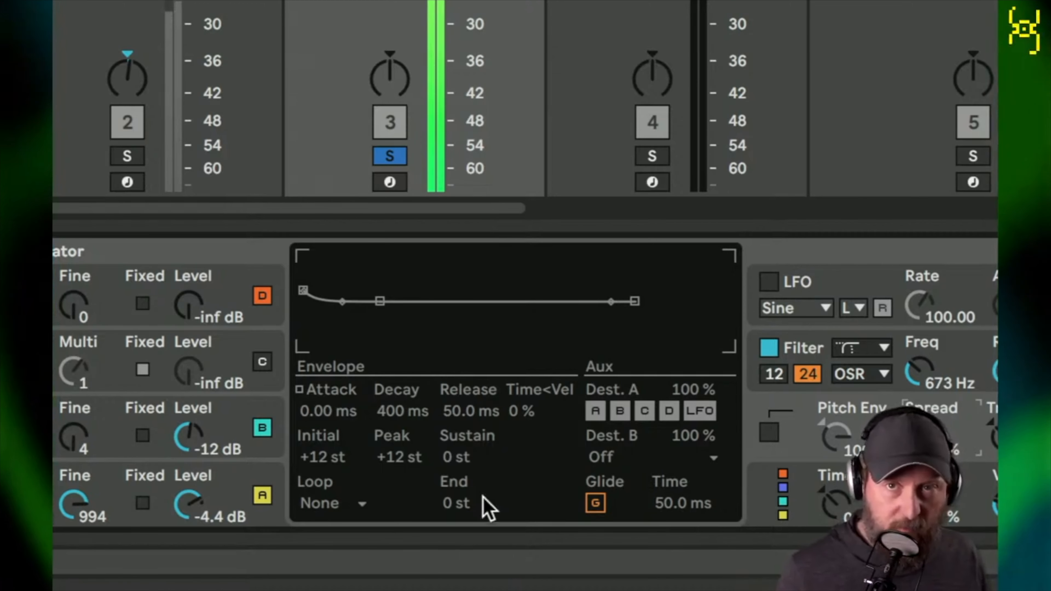
click(227, 422)
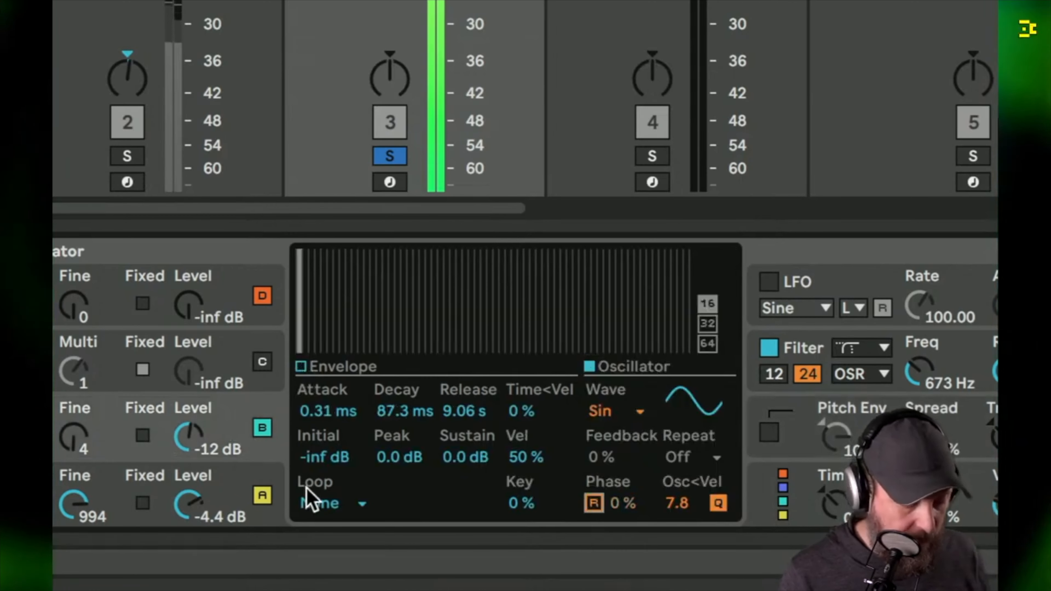
click(234, 487)
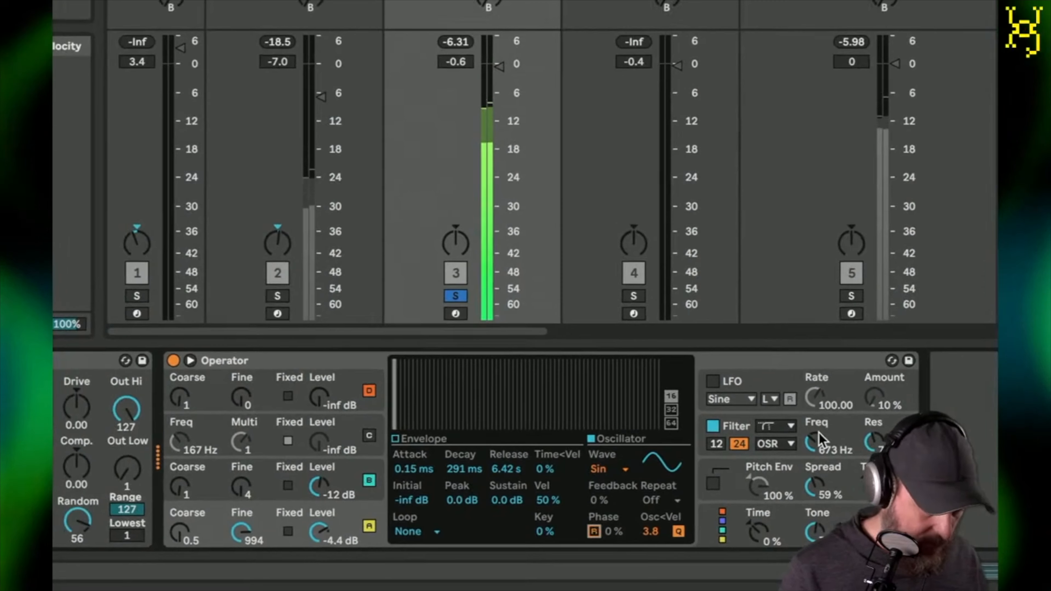
Lower the filter frequency to 298 Hz and set the filter's Morph to 28 lp/bp.
drag(919, 371, 919, 395)
drag(815, 442, 815, 443)
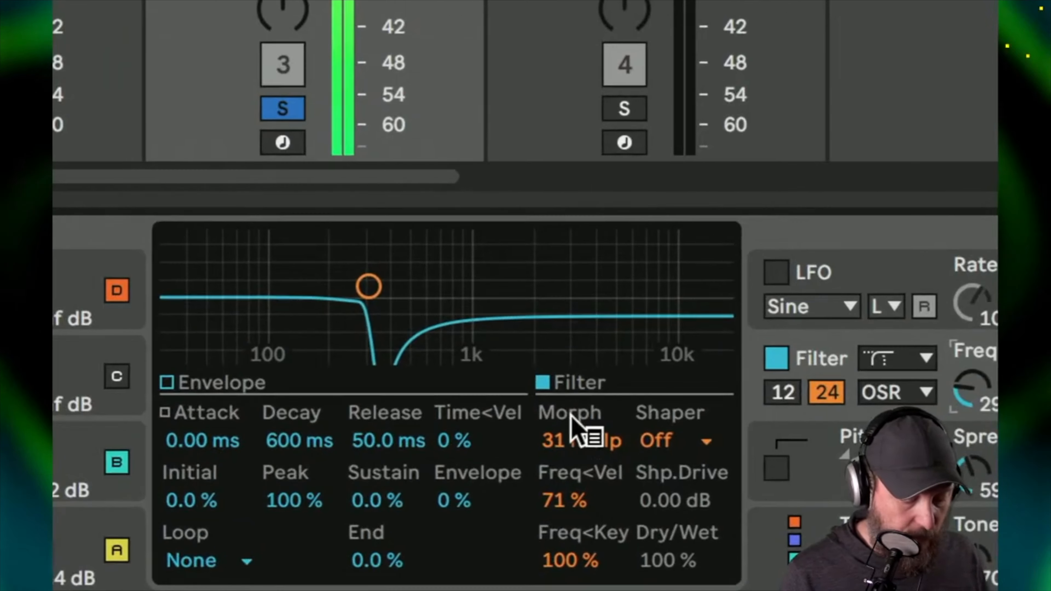
drag(599, 455, 599, 590)
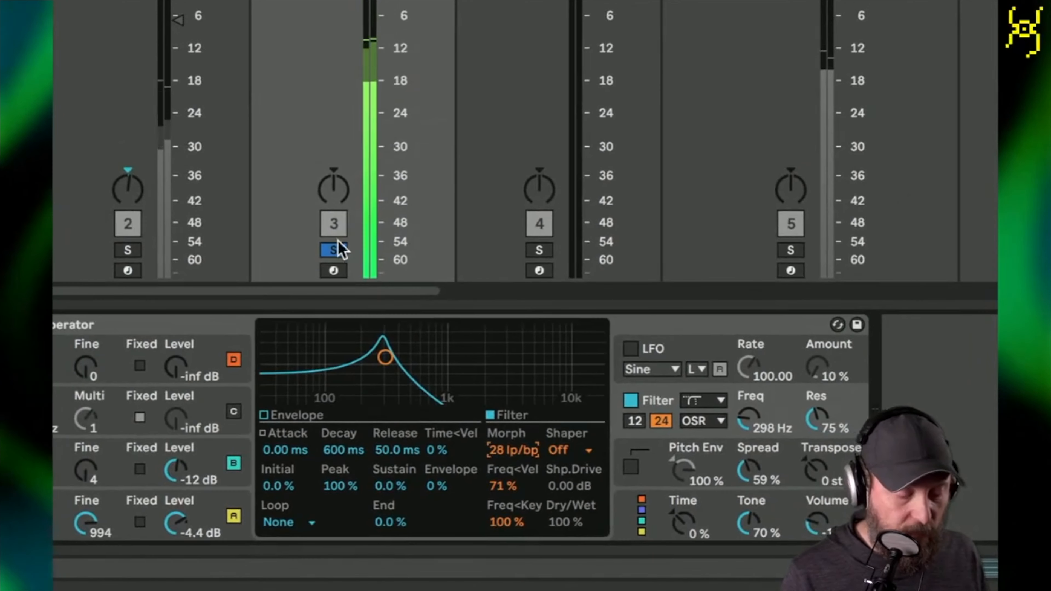
Take track 3 out of solo and set the filter to 105 Hz, 50% resonance and 73% Freq<Vel.
click(334, 250)
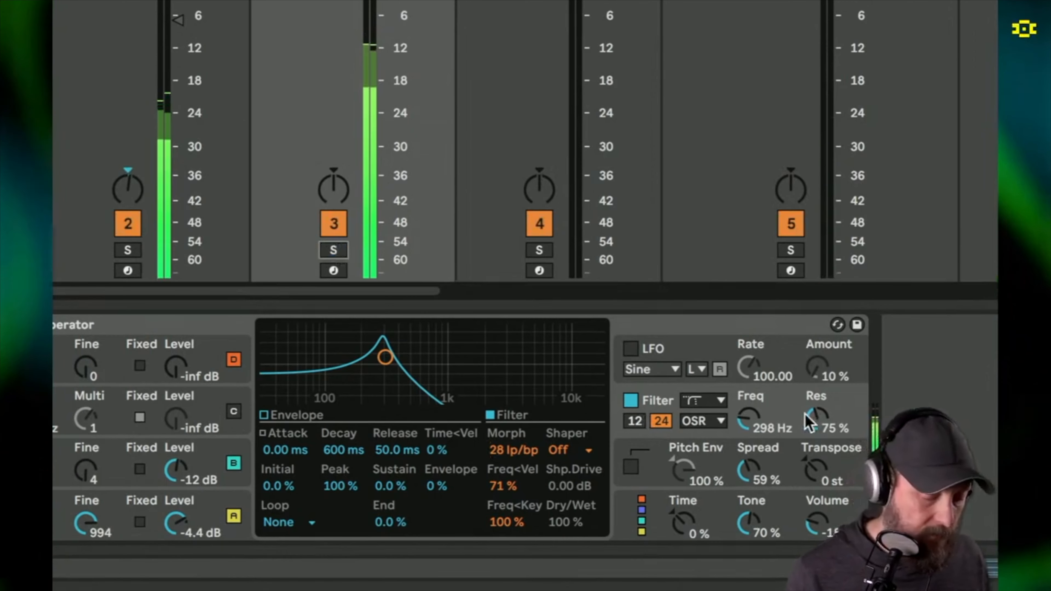
drag(767, 432, 767, 465)
drag(811, 425, 811, 441)
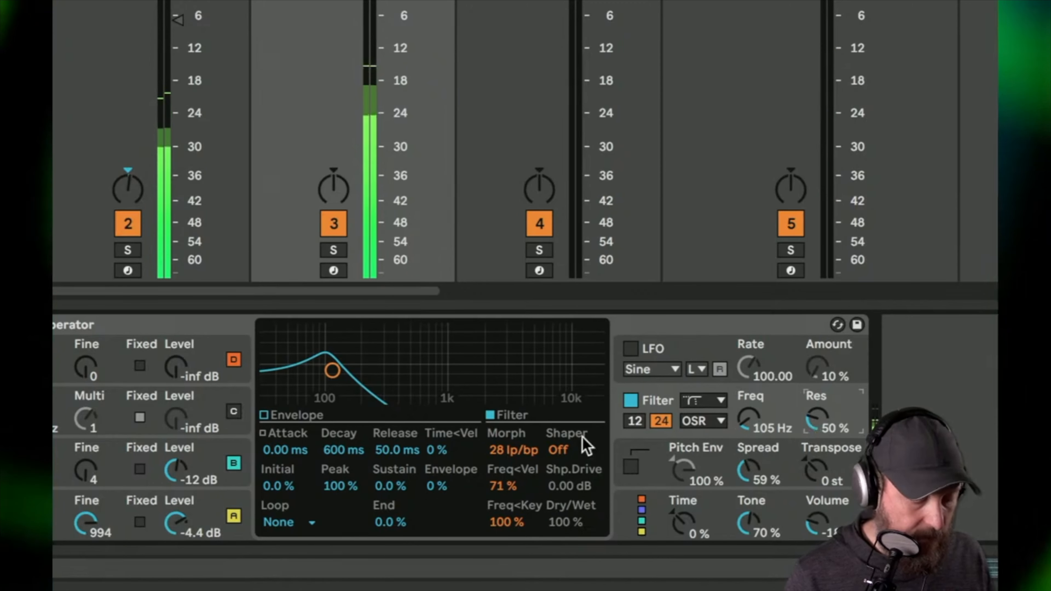
drag(503, 484, 503, 481)
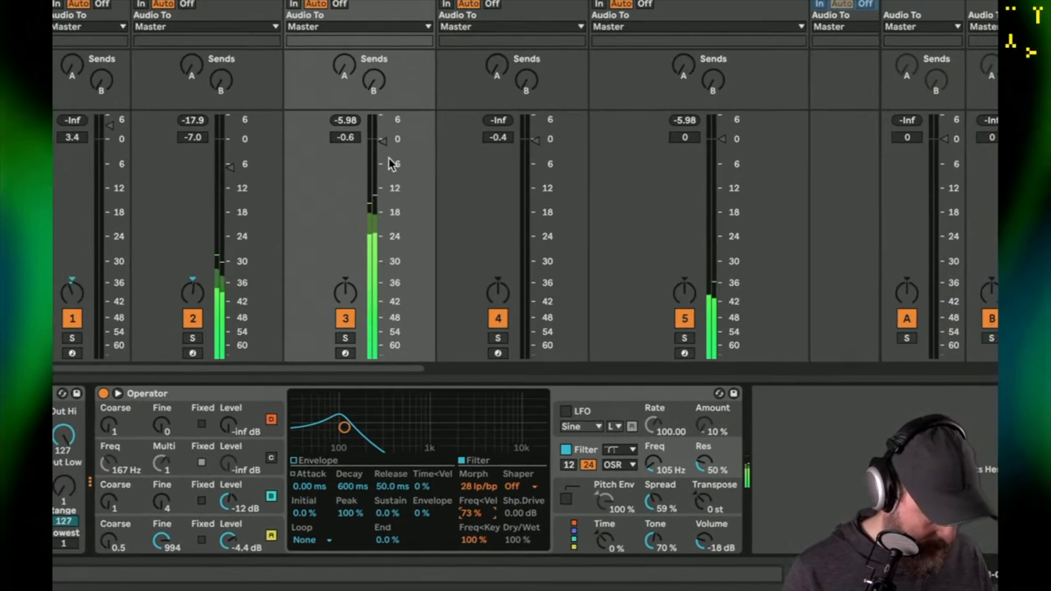
Set track 3's volume to -0.1 dB and mute track 2.
drag(391, 164, 382, 164)
click(193, 318)
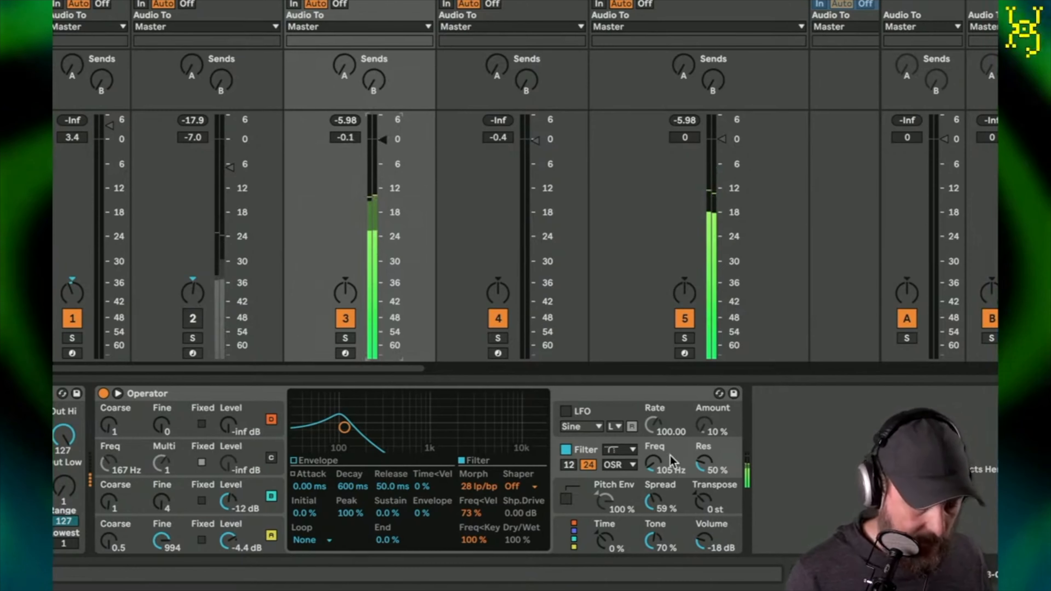
Set Operator's filter frequency to 1.11 kHz, its resonance to 73% and Freq<Vel to -29%.
drag(658, 466, 659, 468)
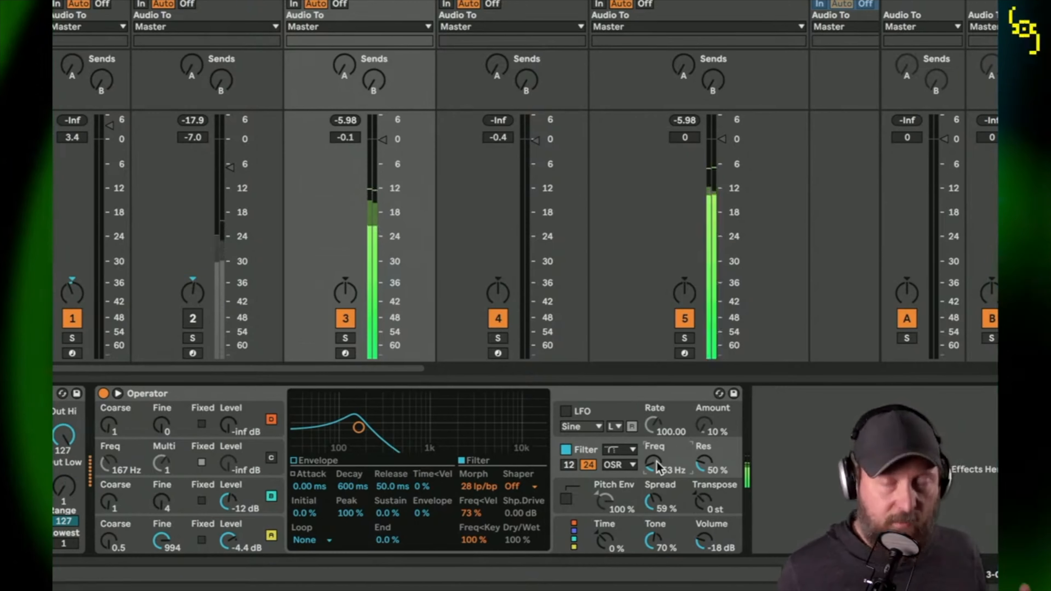
mouse_move(659, 469)
mouse_down()
mouse_move(658, 441)
mouse_move(708, 444)
mouse_move(651, 462)
mouse_up()
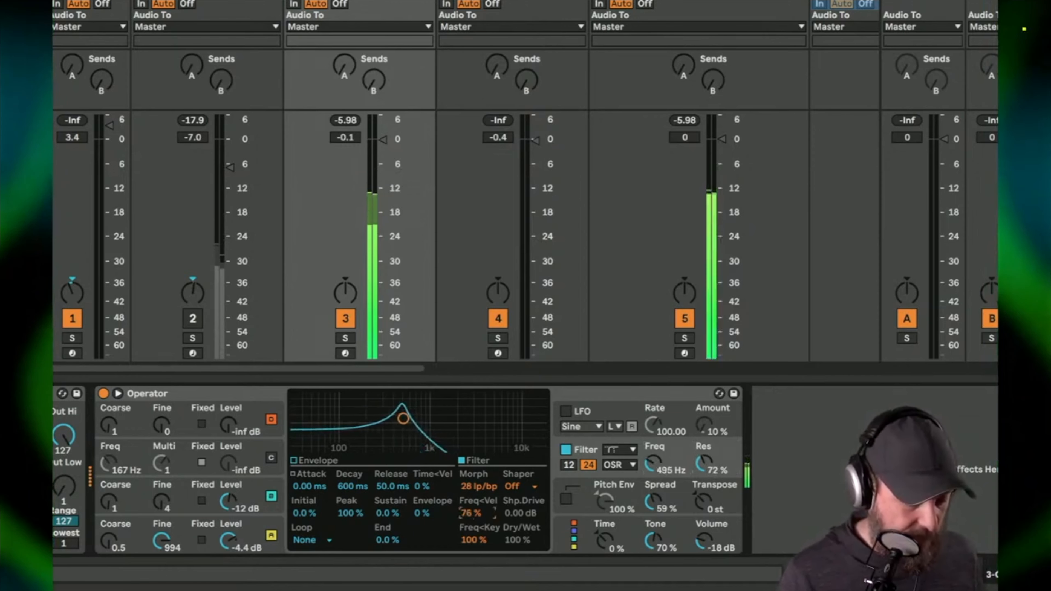
drag(471, 514, 470, 514)
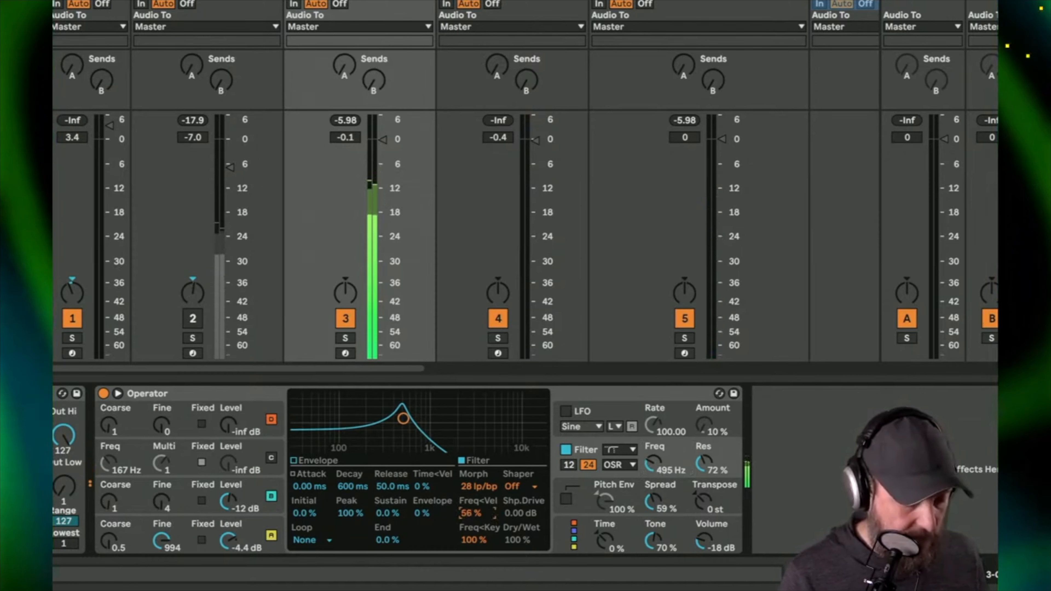
drag(470, 513, 471, 514)
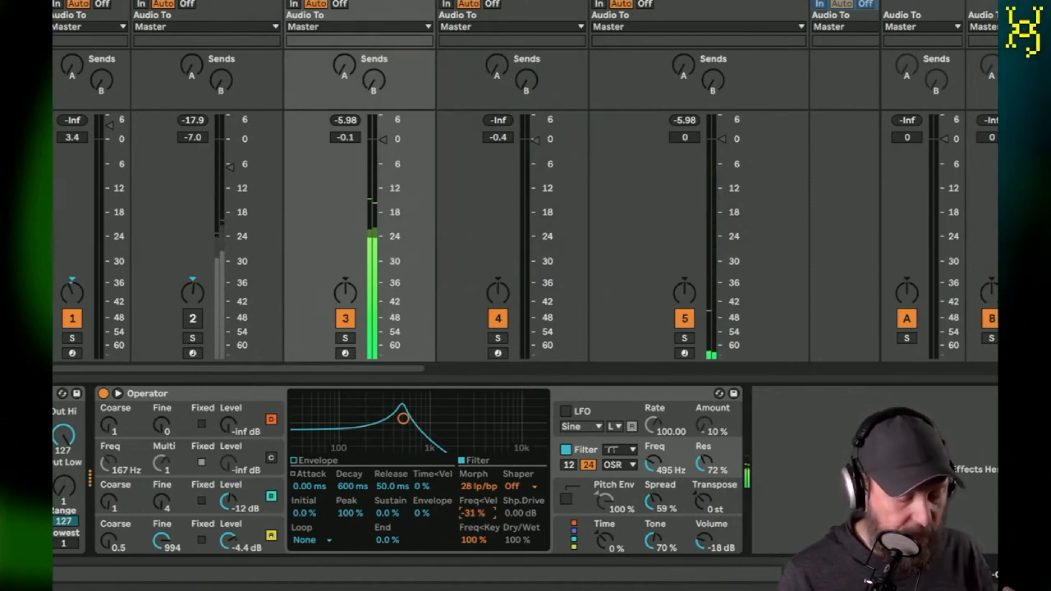
mouse_move(663, 471)
mouse_down()
mouse_move(663, 458)
mouse_move(704, 461)
mouse_move(655, 468)
mouse_up()
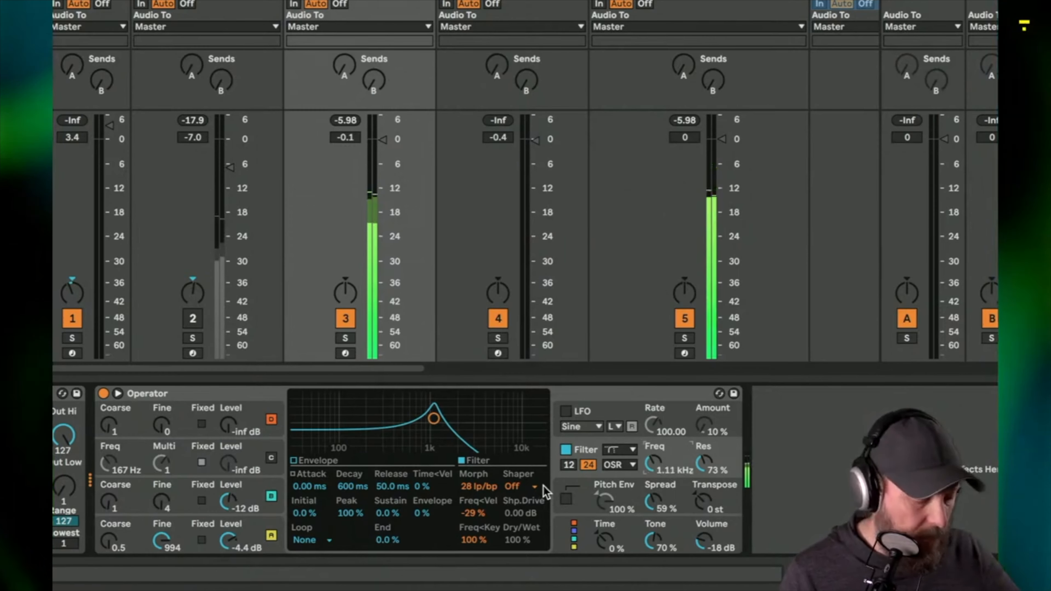
Shape the filter envelope with a 376 ms decay, a 579 ms release and an 18% envelope amount.
click(317, 460)
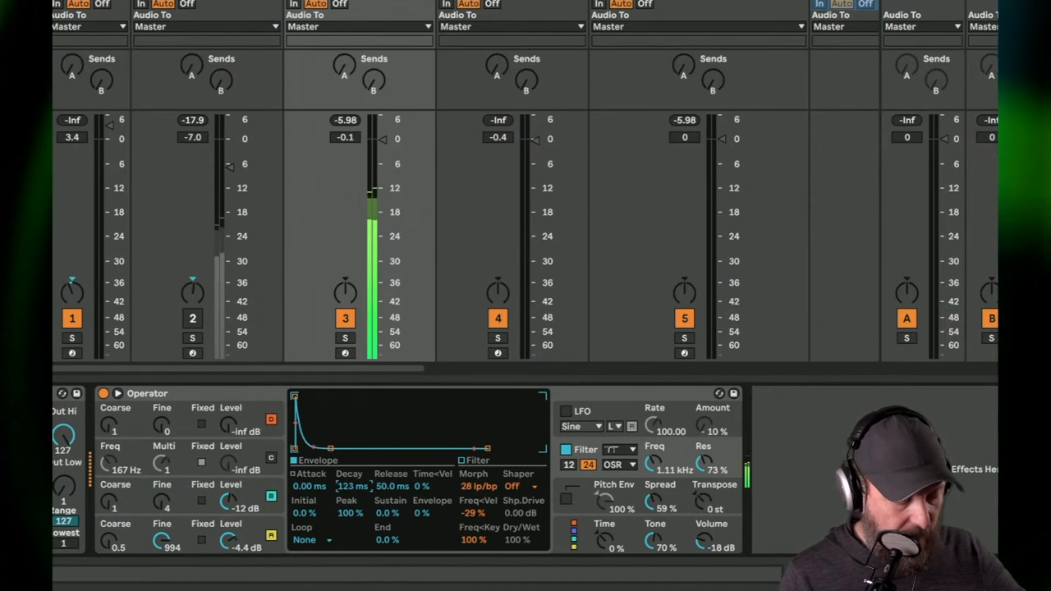
drag(352, 487, 353, 492)
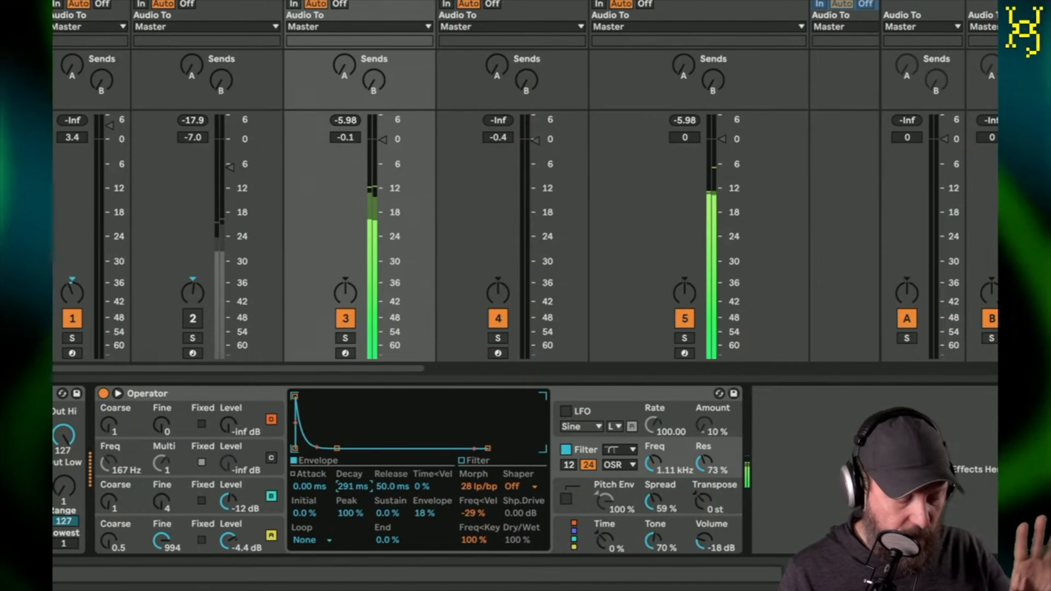
drag(353, 486, 392, 465)
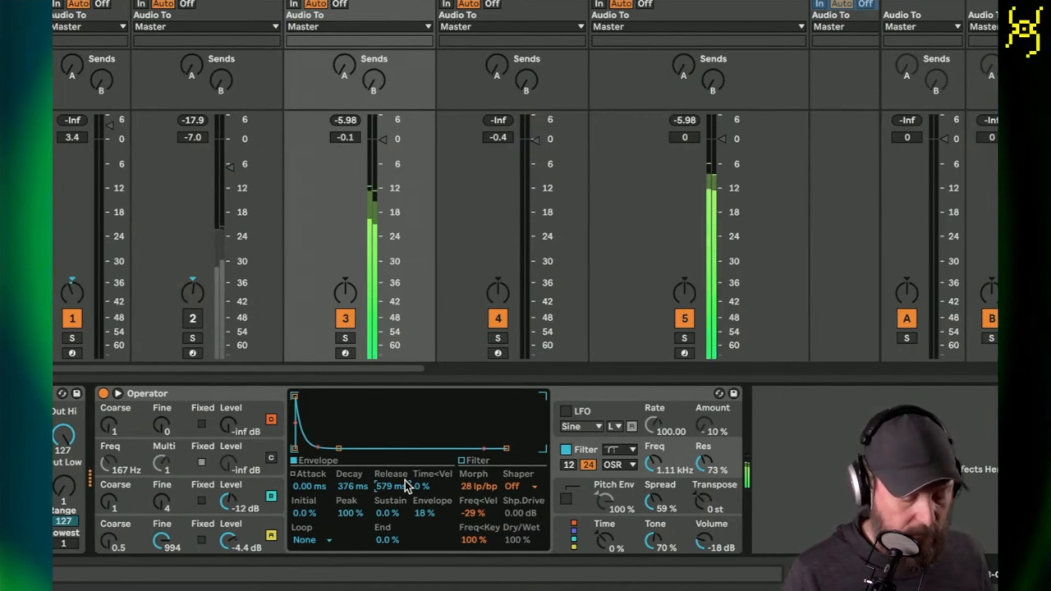
Lower the filter's Freq<Key to 51% and solo track 3.
drag(473, 540, 473, 541)
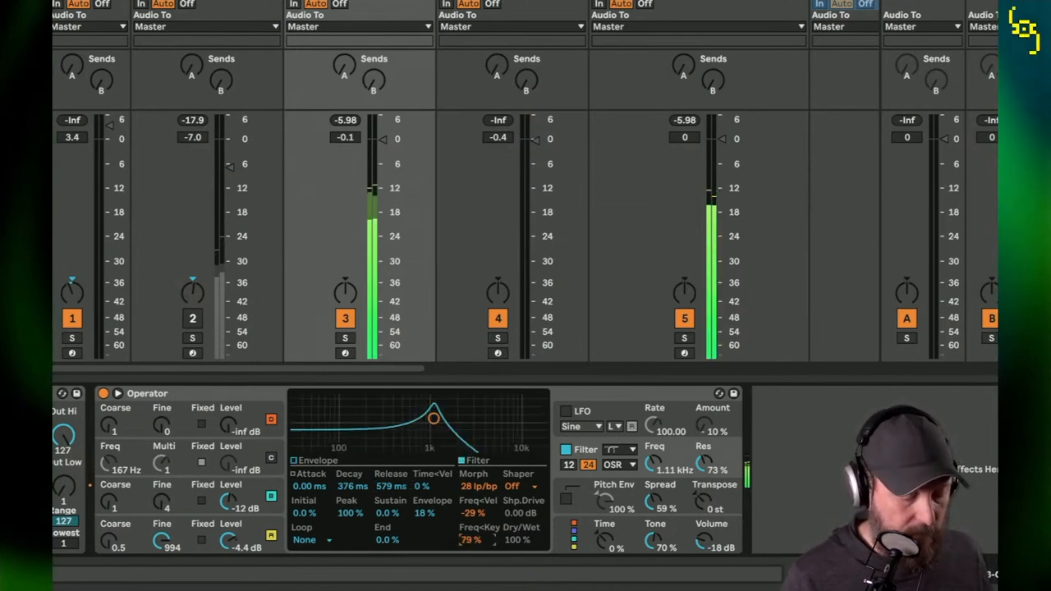
drag(471, 540, 471, 543)
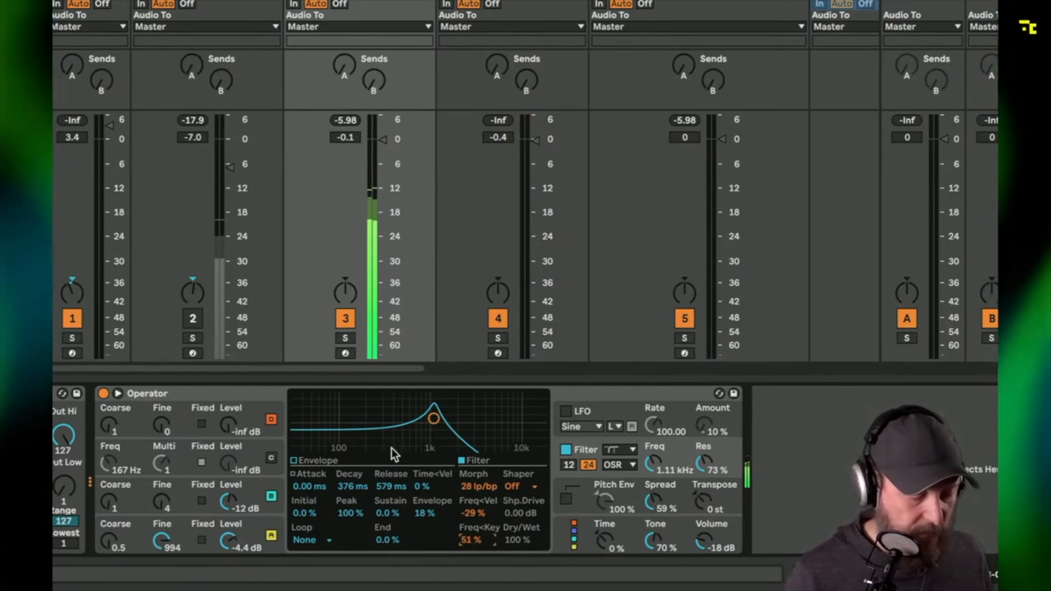
click(346, 337)
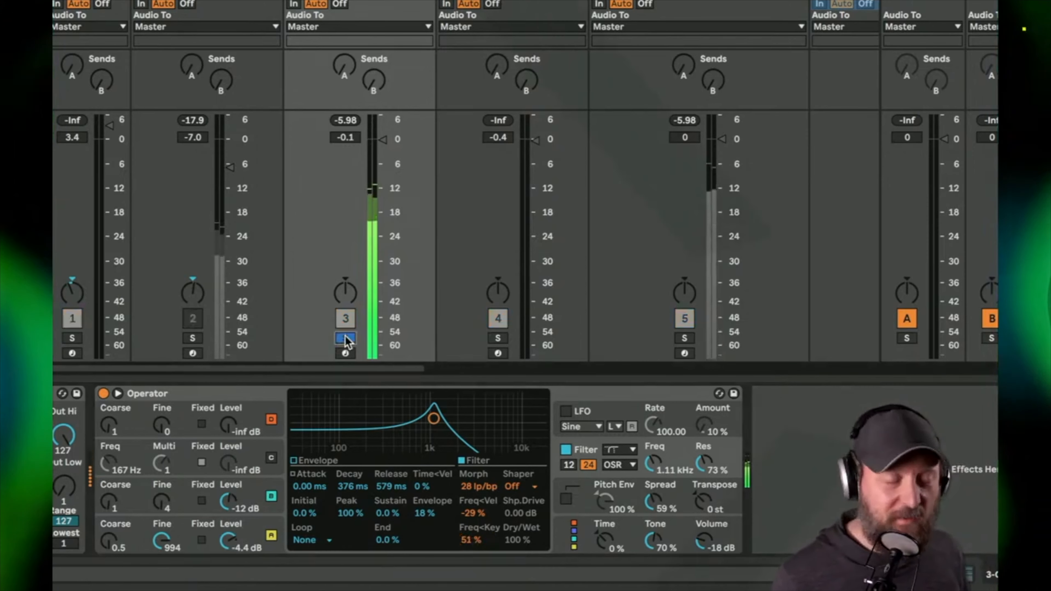